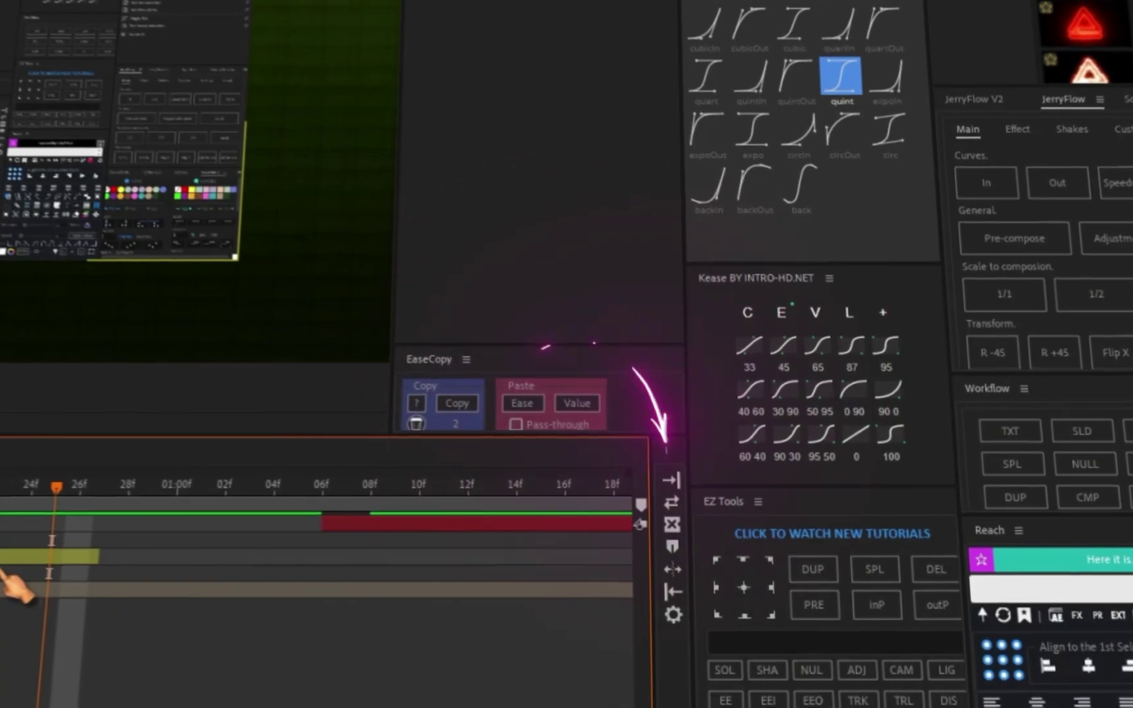
Set the current time to frame 25 and move the upper screenshot layer earlier in the timeline.
left_click_drag(375, 525, 156, 526)
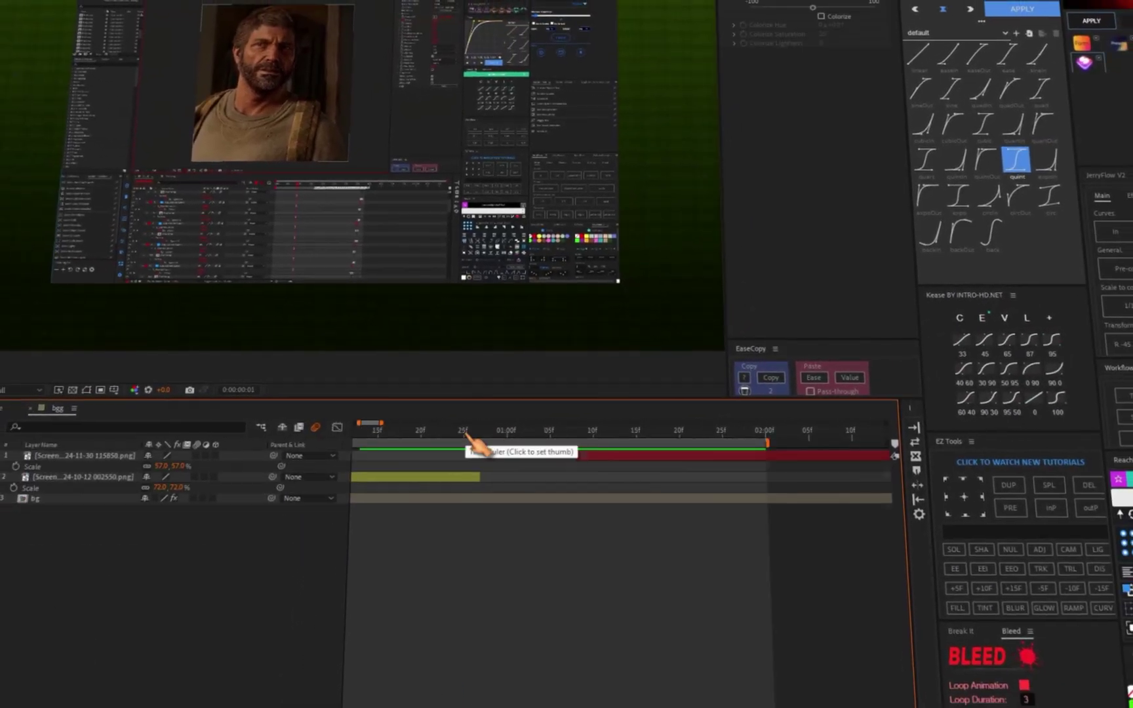
scroll(465, 434, "up", 3)
left_click(453, 432)
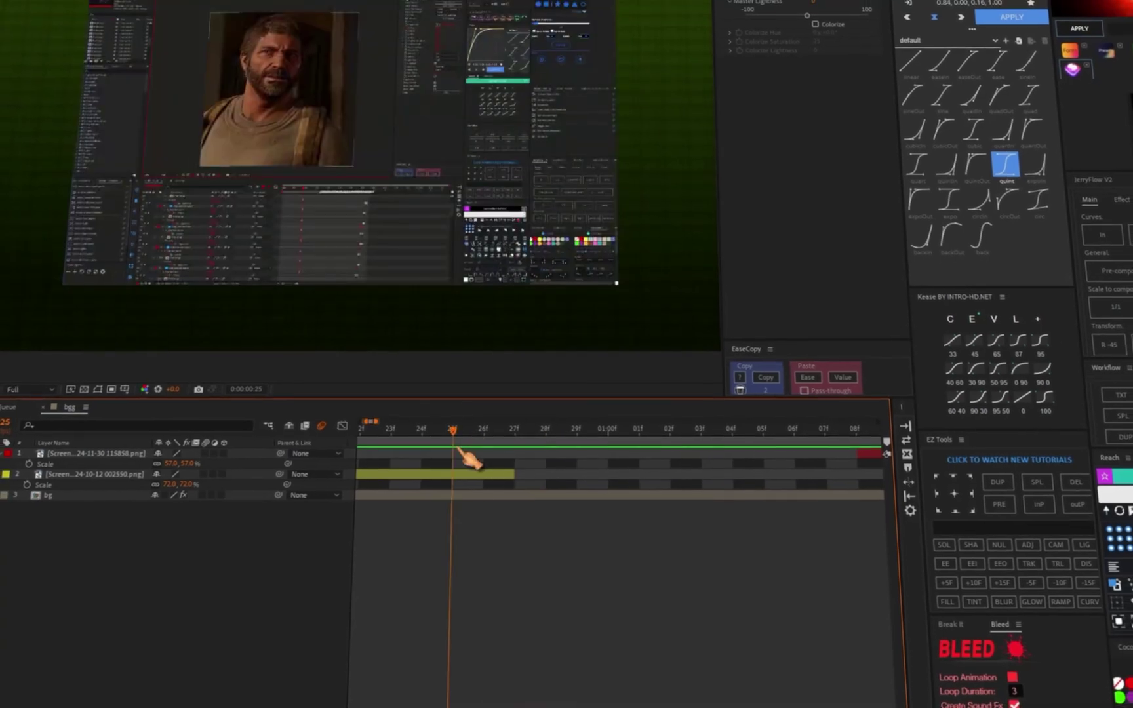
left_click_drag(879, 455, 785, 459)
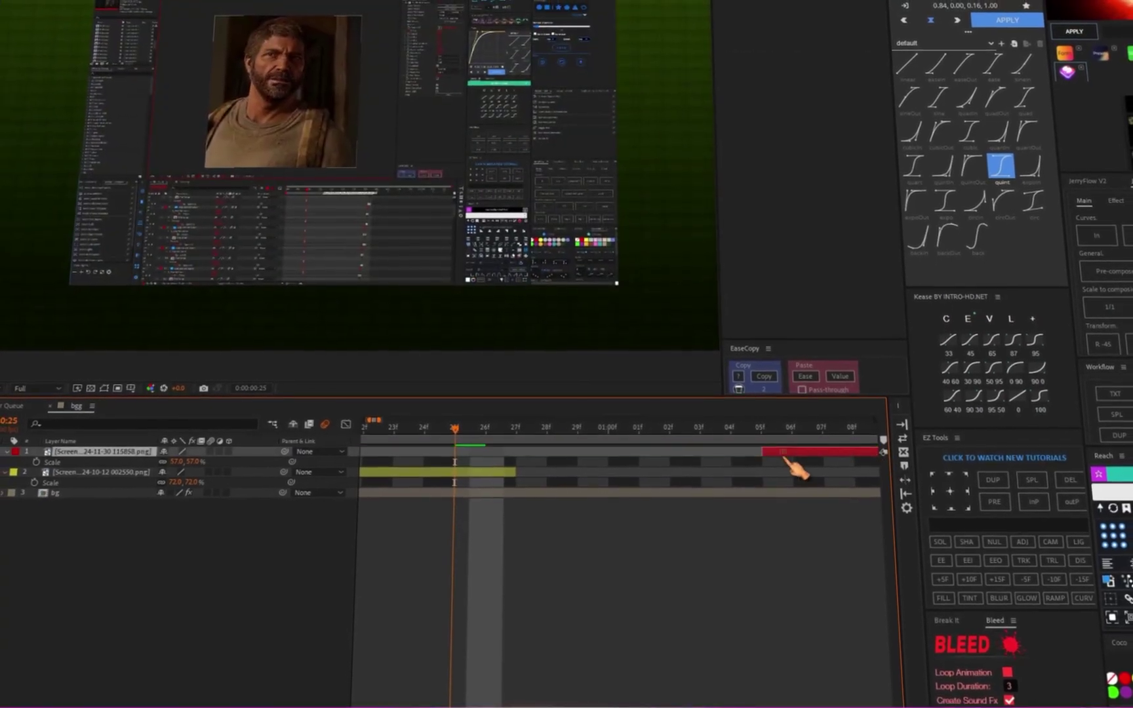
left_click(516, 428)
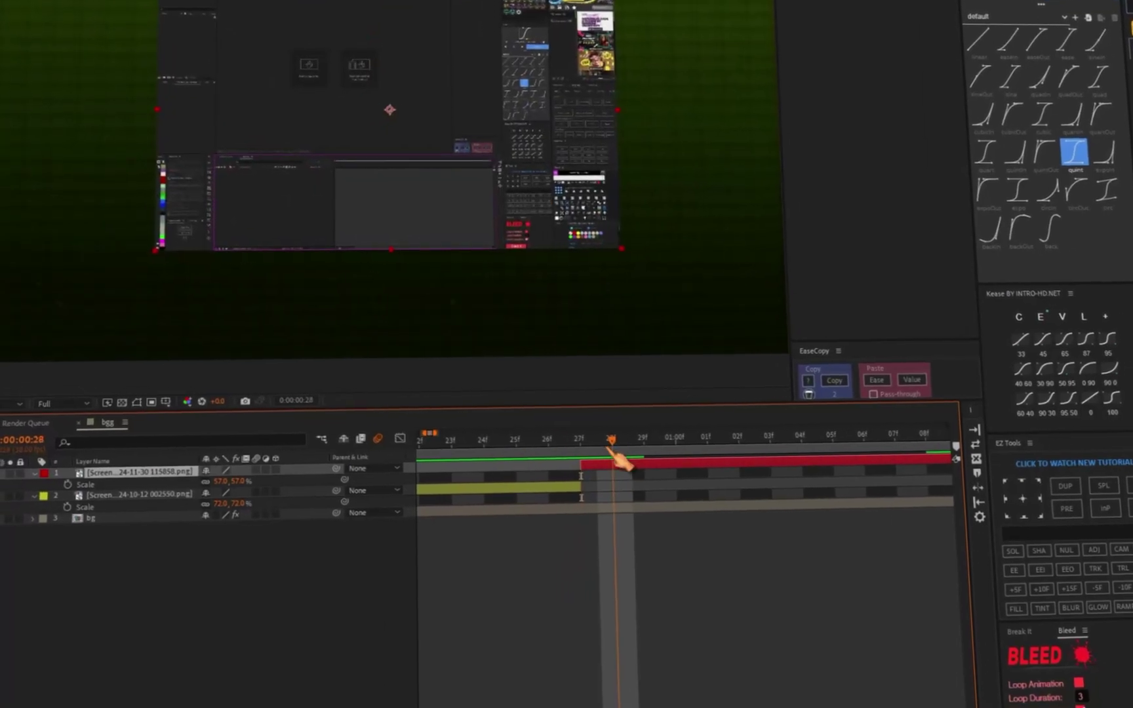
key("Page_Up")
key("Page_Up")
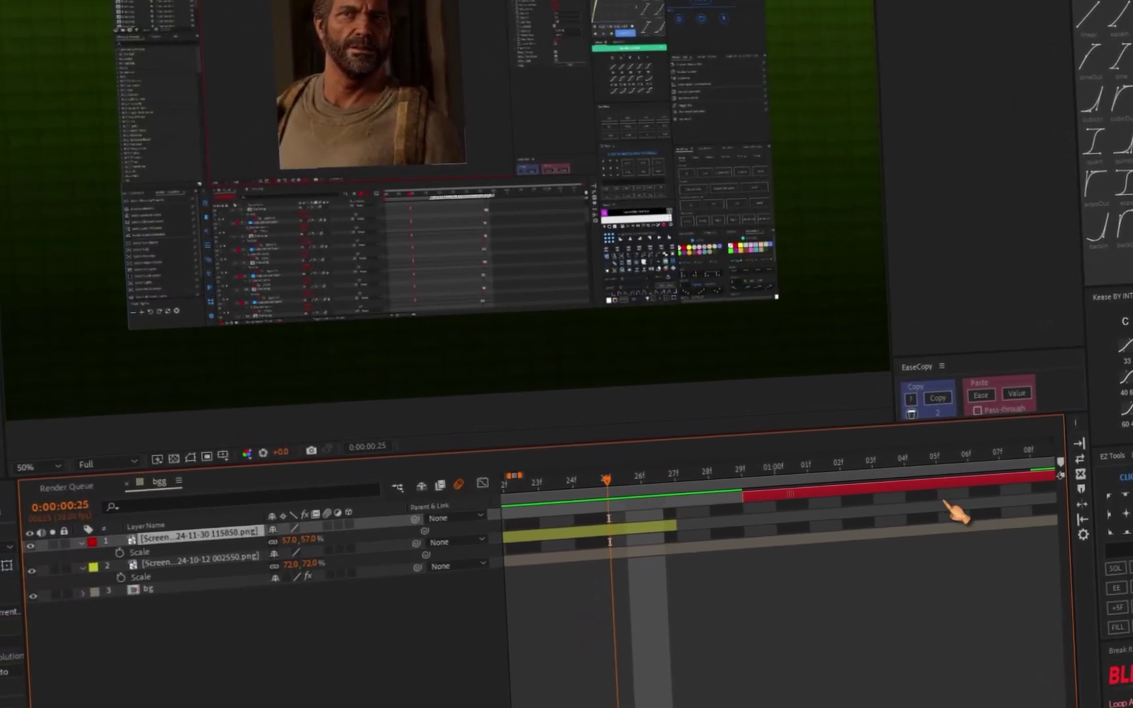
scroll(764, 544, "down", 3)
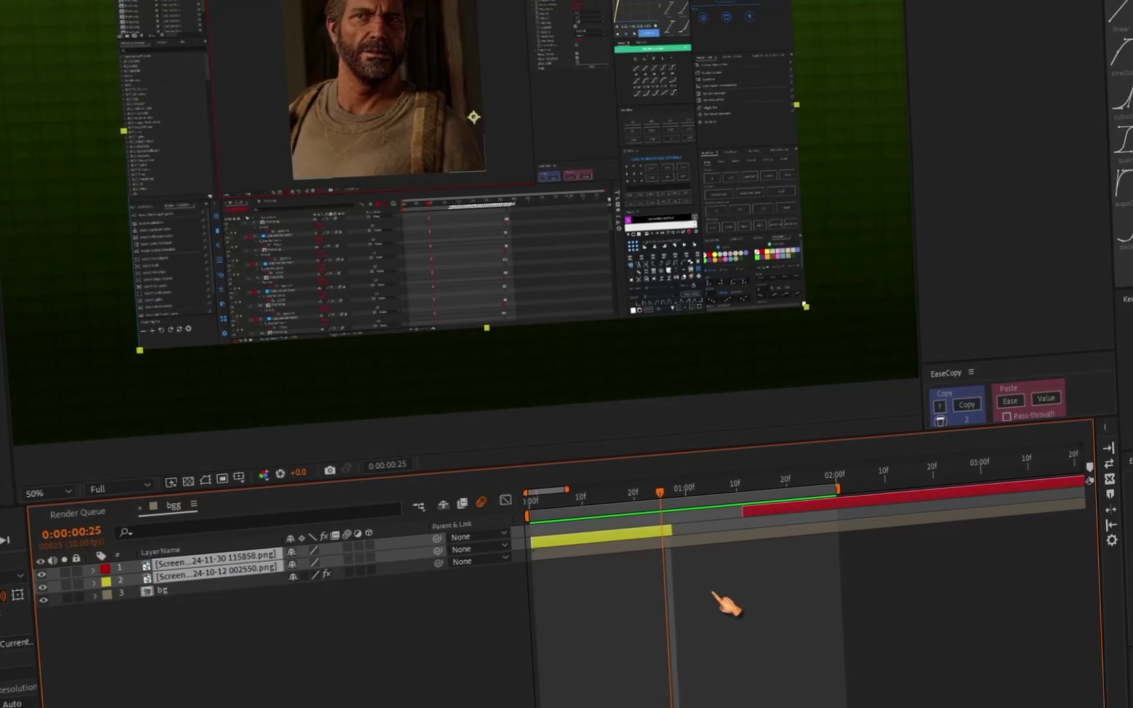
Deselect the layers, move the current time back to about frame 20 and select the yellow screenshot layer.
left_click(713, 592)
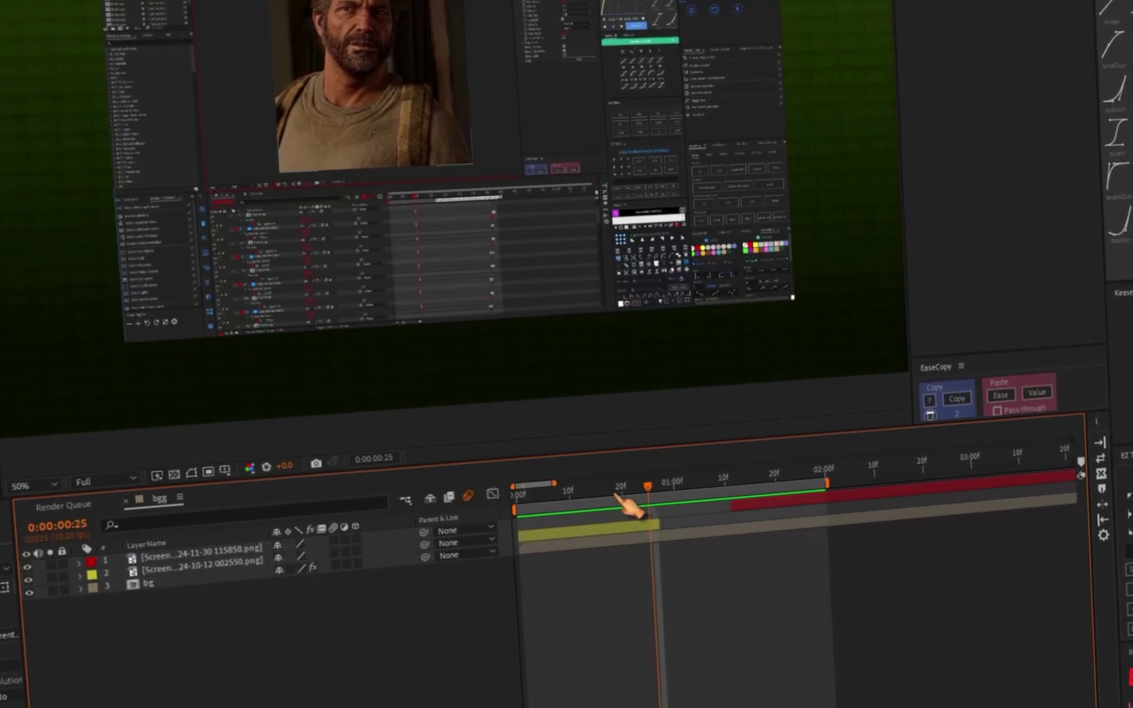
left_click(614, 492)
left_click(615, 534)
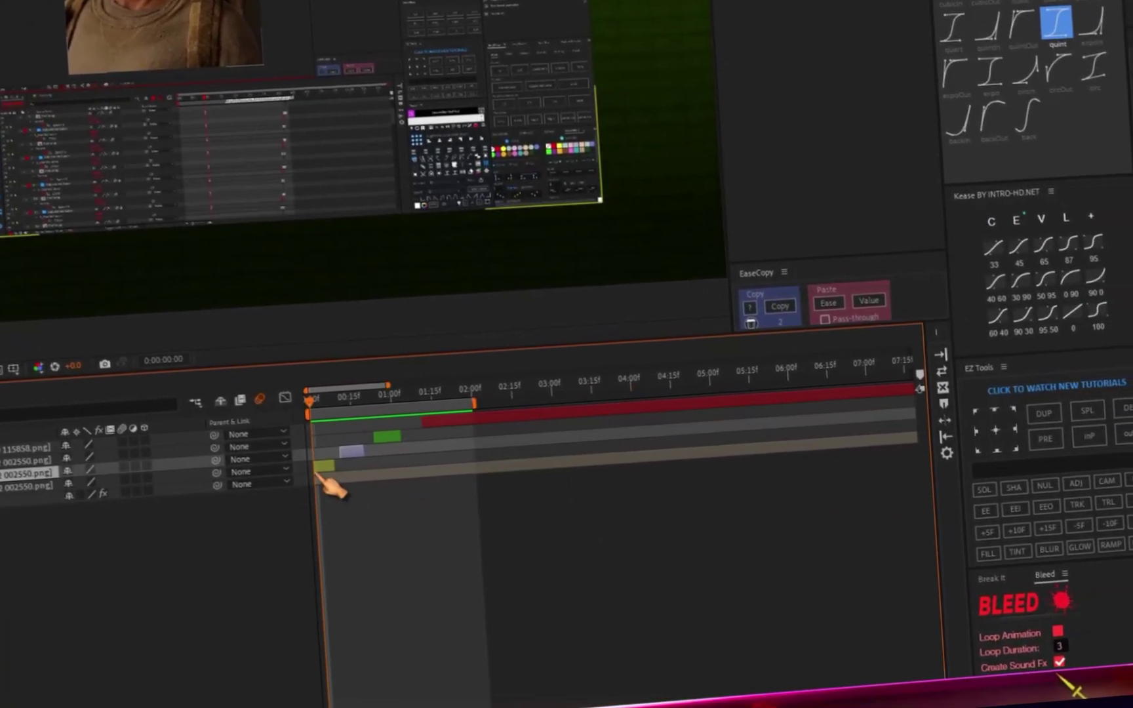
left_click(320, 469)
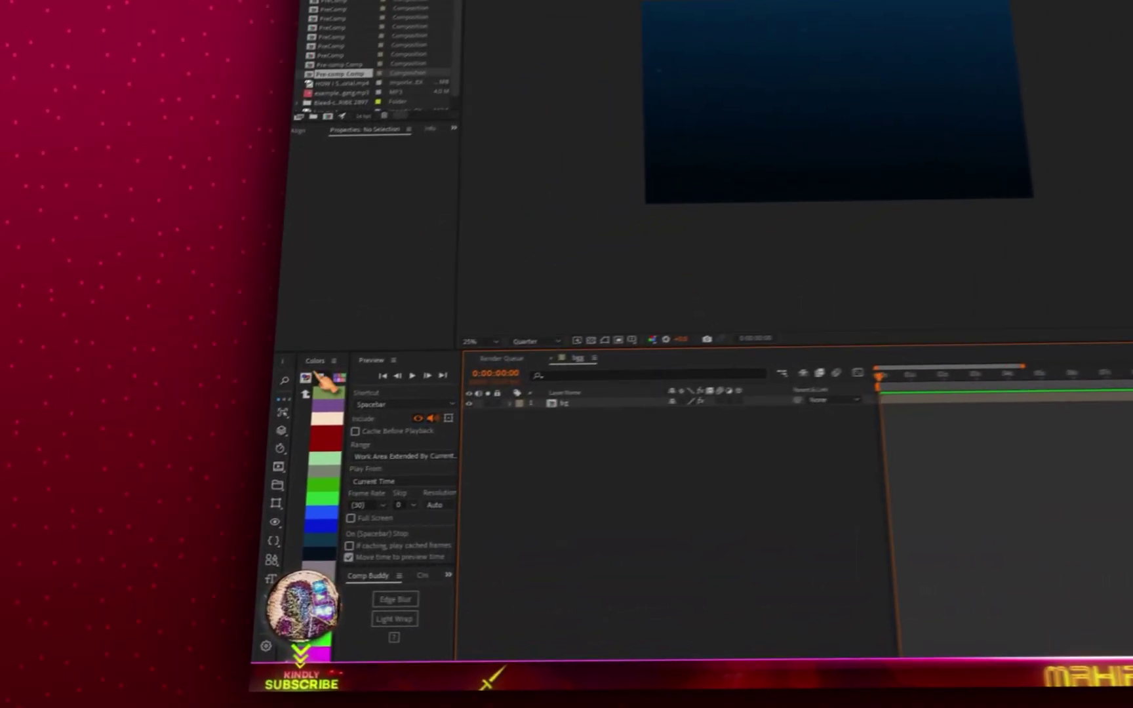
Add four solid layers to the composition from the saved color swatches: dark red, dark navy, bright green and pink.
left_click(168, 476)
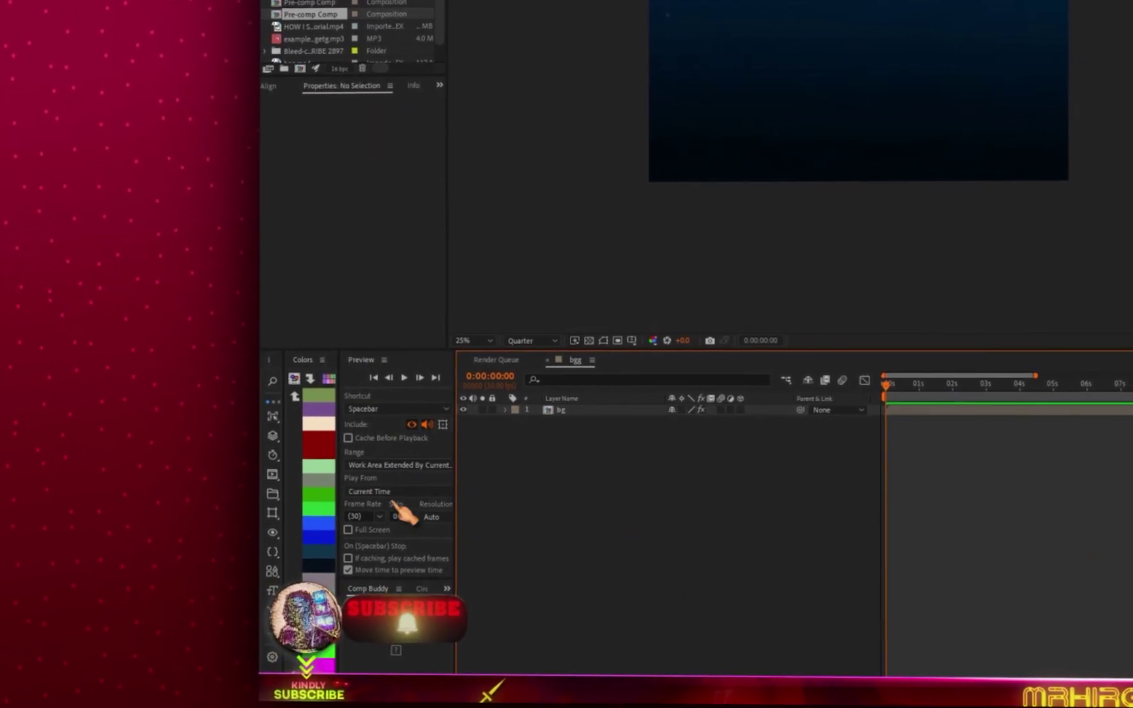
left_click(321, 446)
left_click(640, 586)
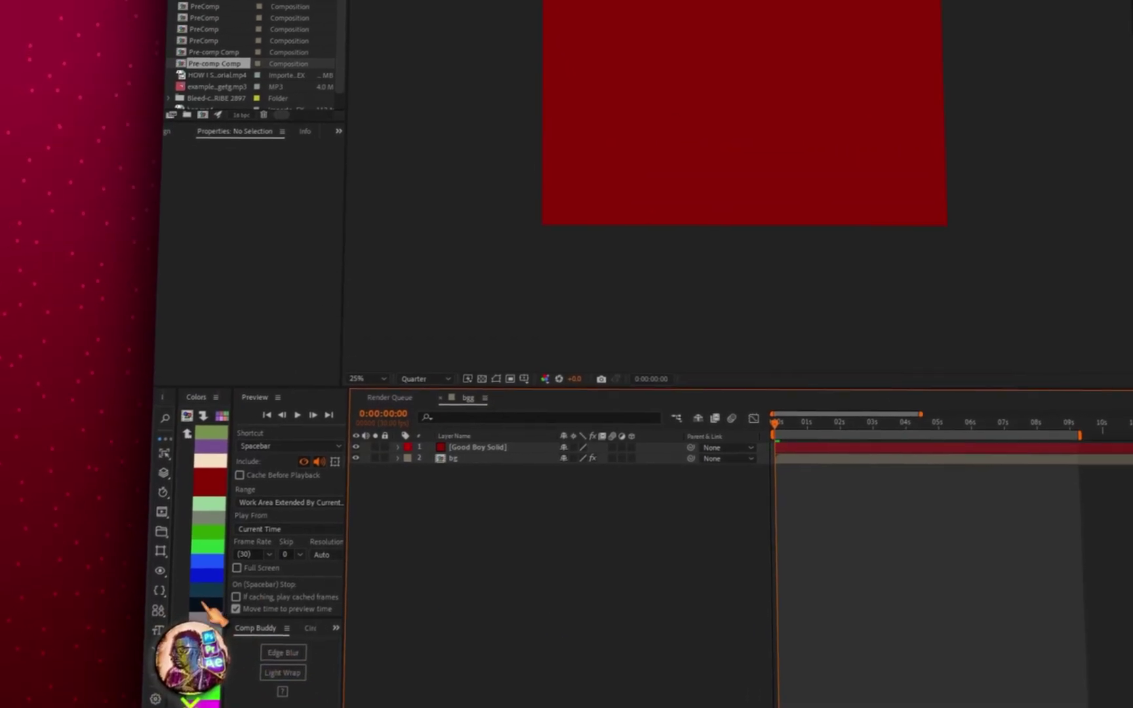
left_click(229, 598)
left_click(563, 644)
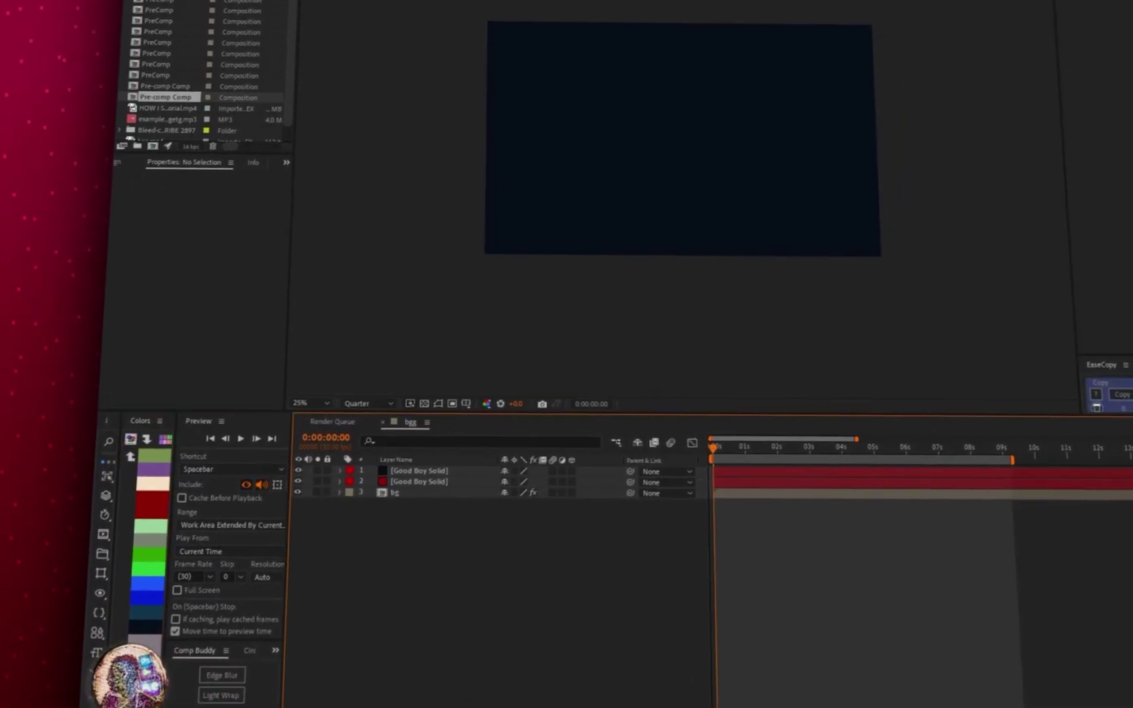
left_click(164, 704)
left_click(458, 681)
left_click(124, 682)
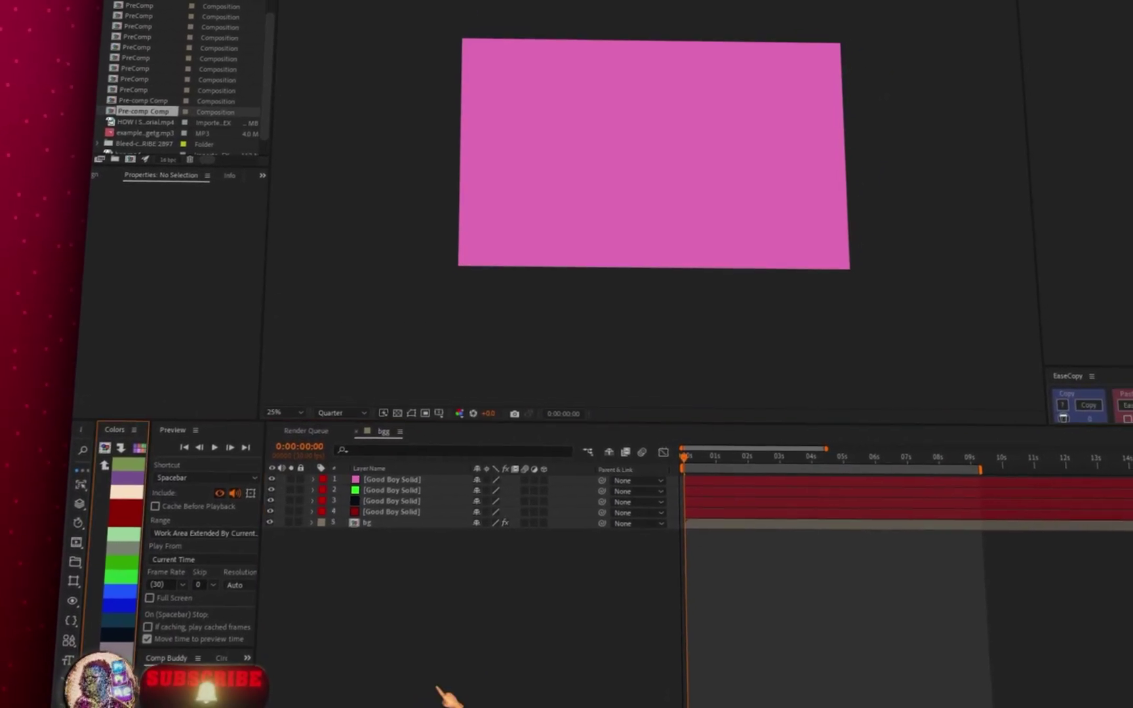
left_click(445, 662)
Recolor the green solid with the dark red swatch and select the pink solid above it.
left_click(412, 495)
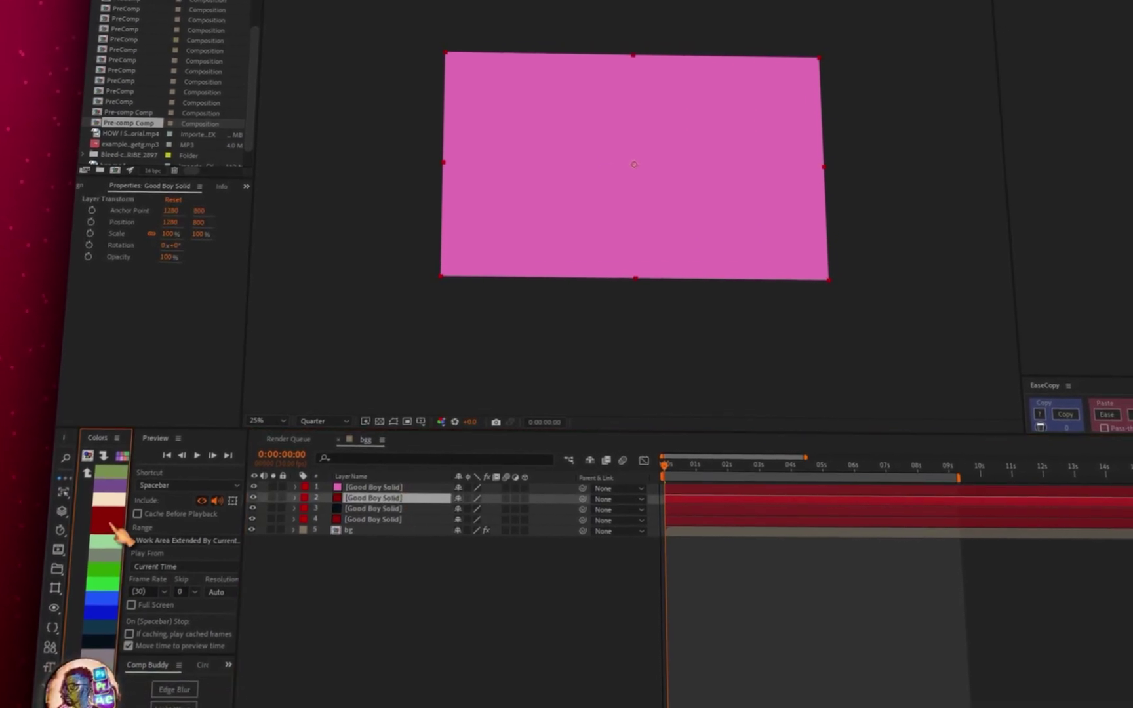
left_click(394, 488)
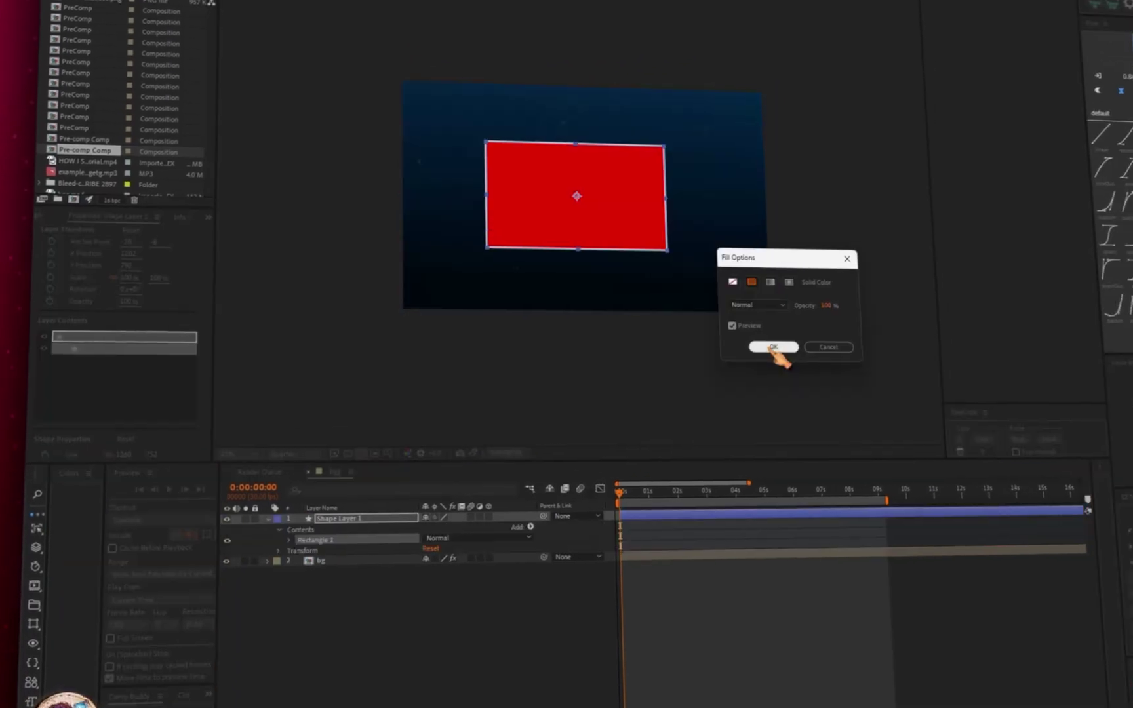
Confirm the rectangle's Solid Color fill and try the cream, dark red, dark navy and blue swatches on the shape.
left_click(773, 351)
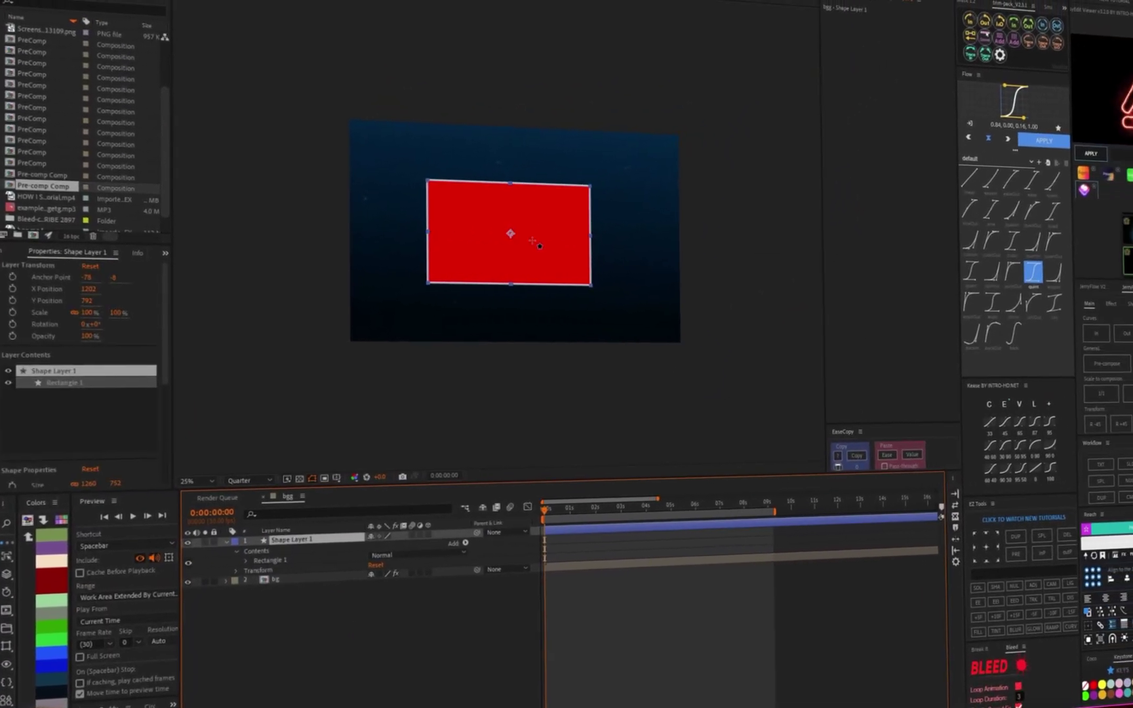
scroll(539, 246, "up", 2)
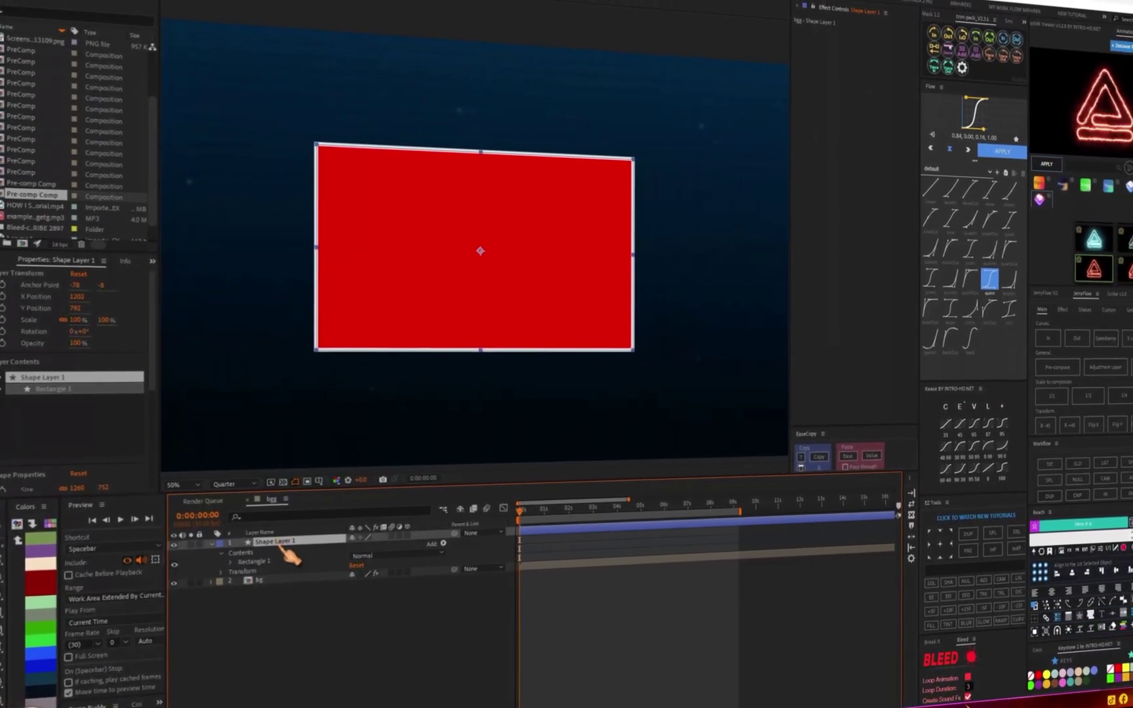
left_click(41, 563)
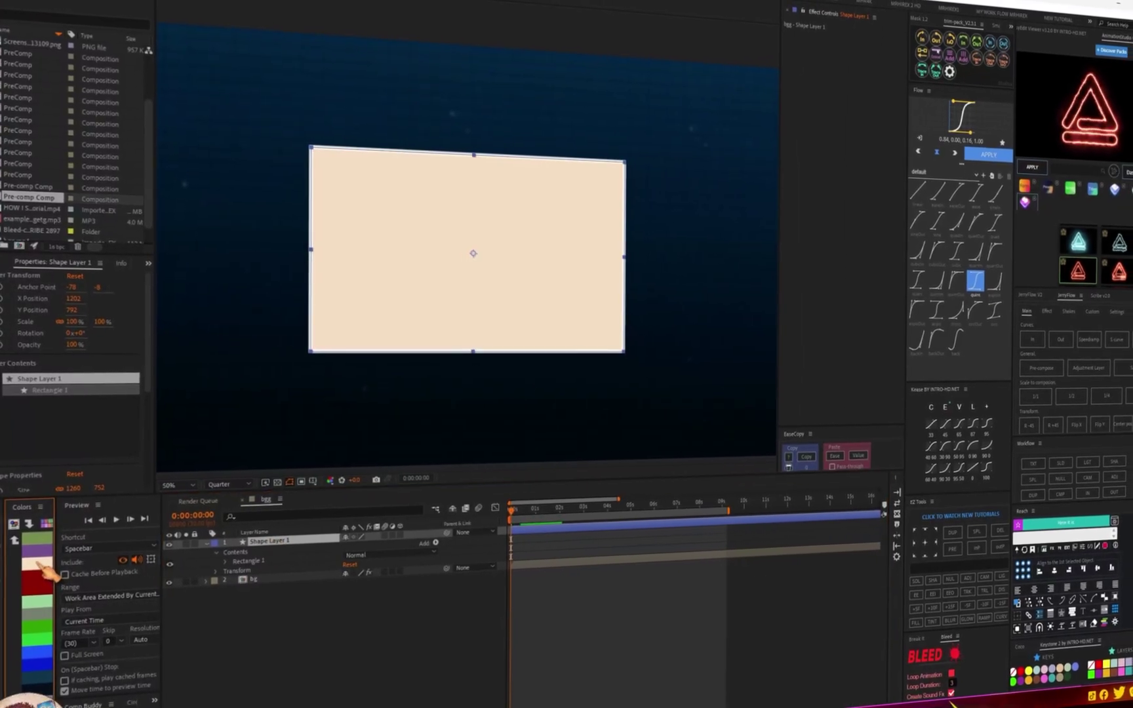
left_click(40, 587)
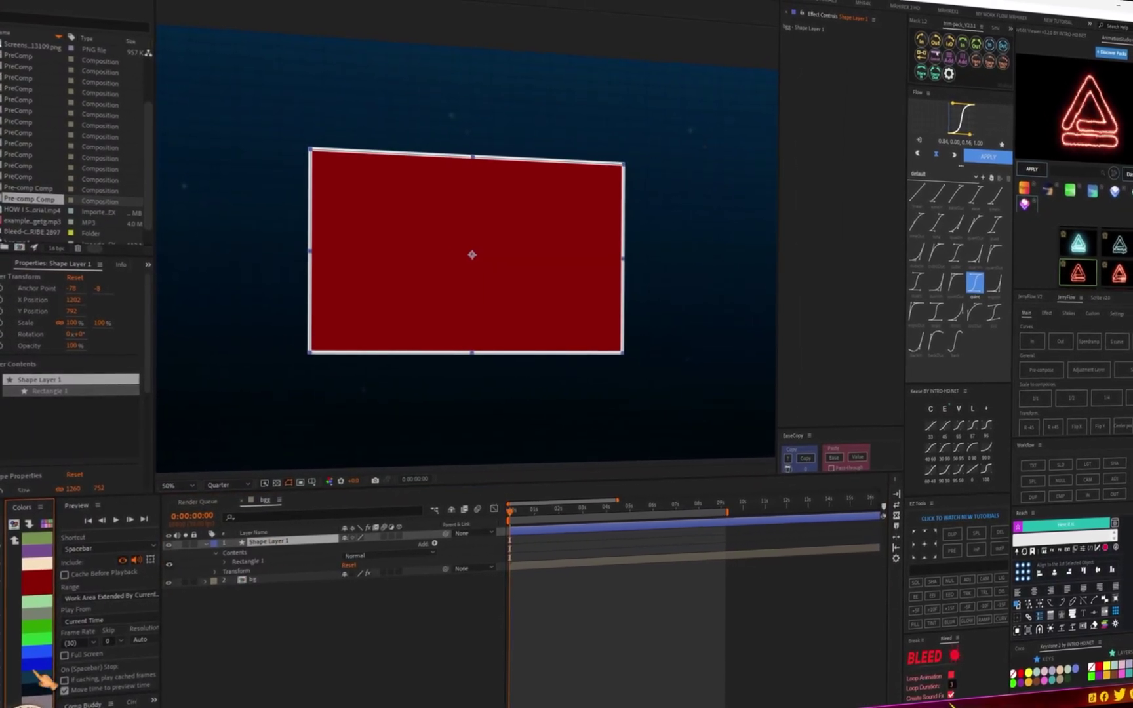
left_click(38, 678)
left_click(38, 651)
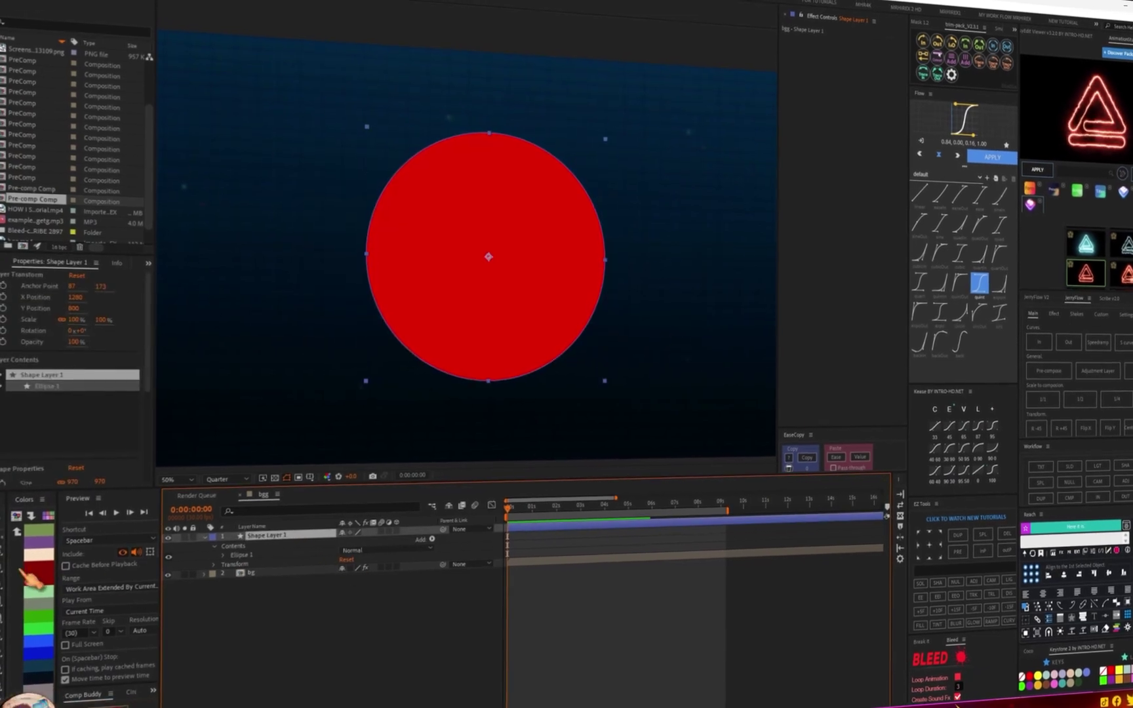
Recolor the circle shape olive green, search the effects for "drop" and choose a matching effect.
left_click(41, 554)
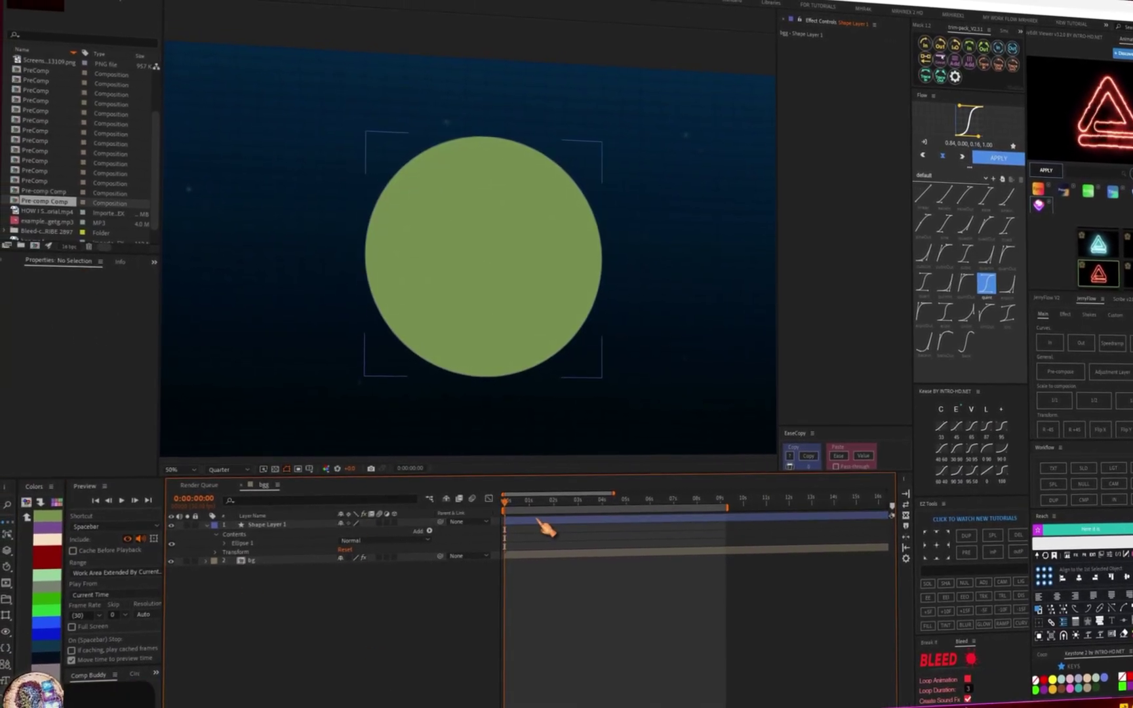
key("ctrl+space")
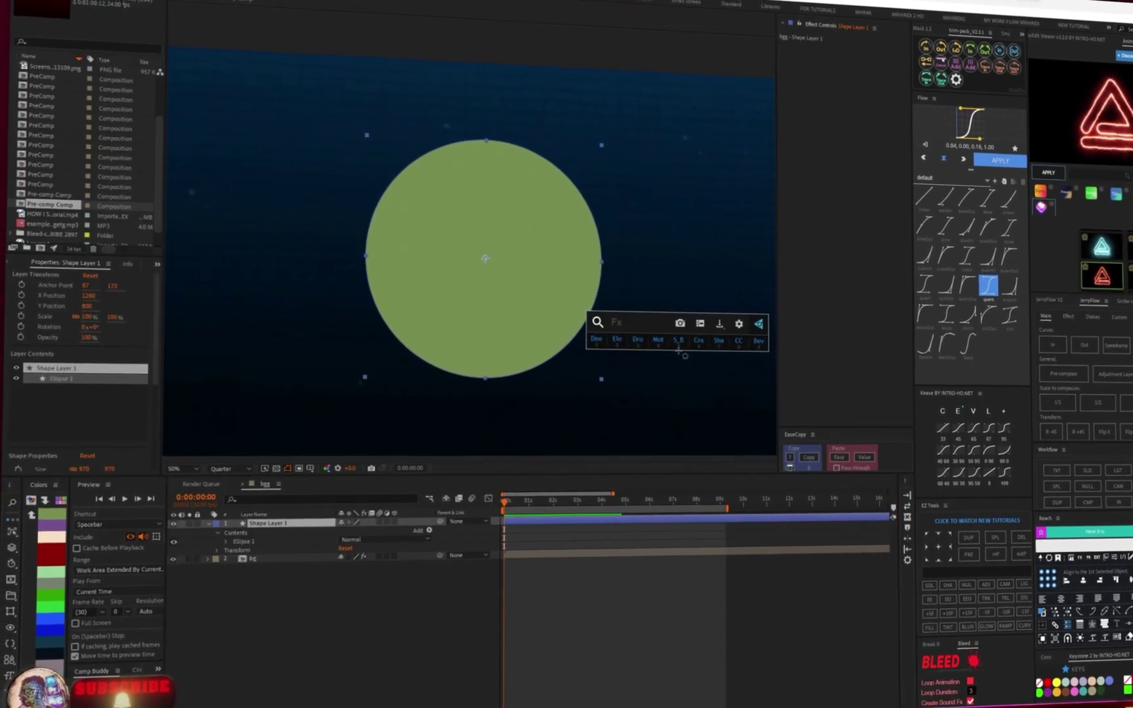
type("drop")
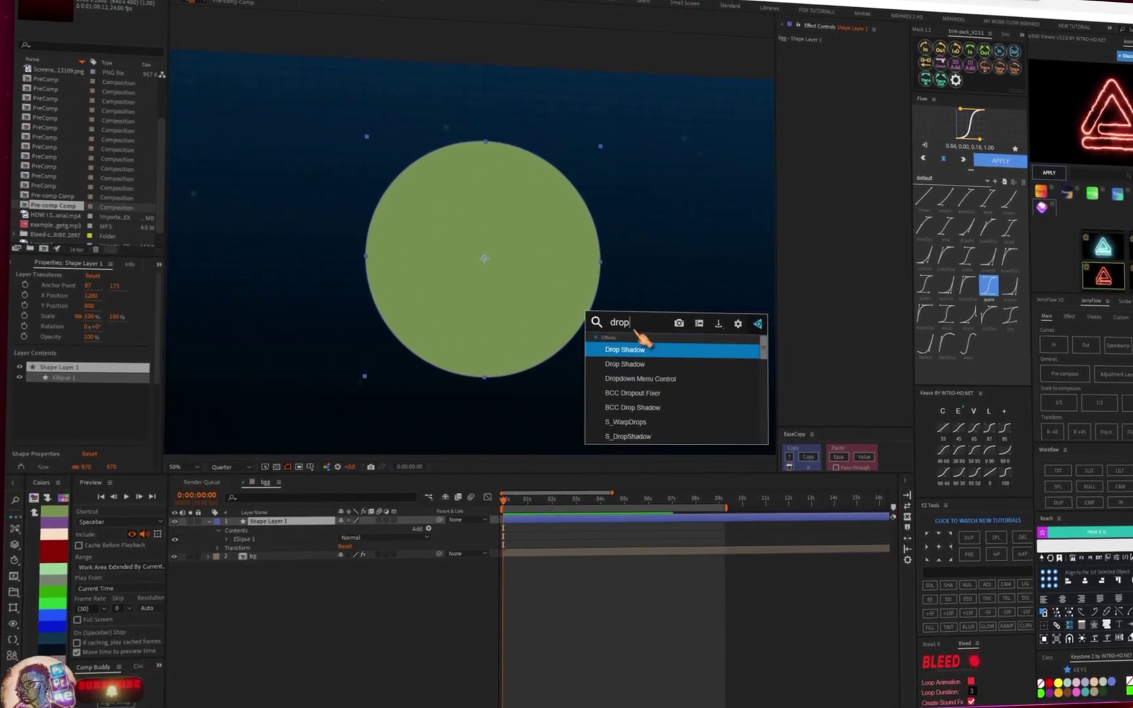
left_click(641, 377)
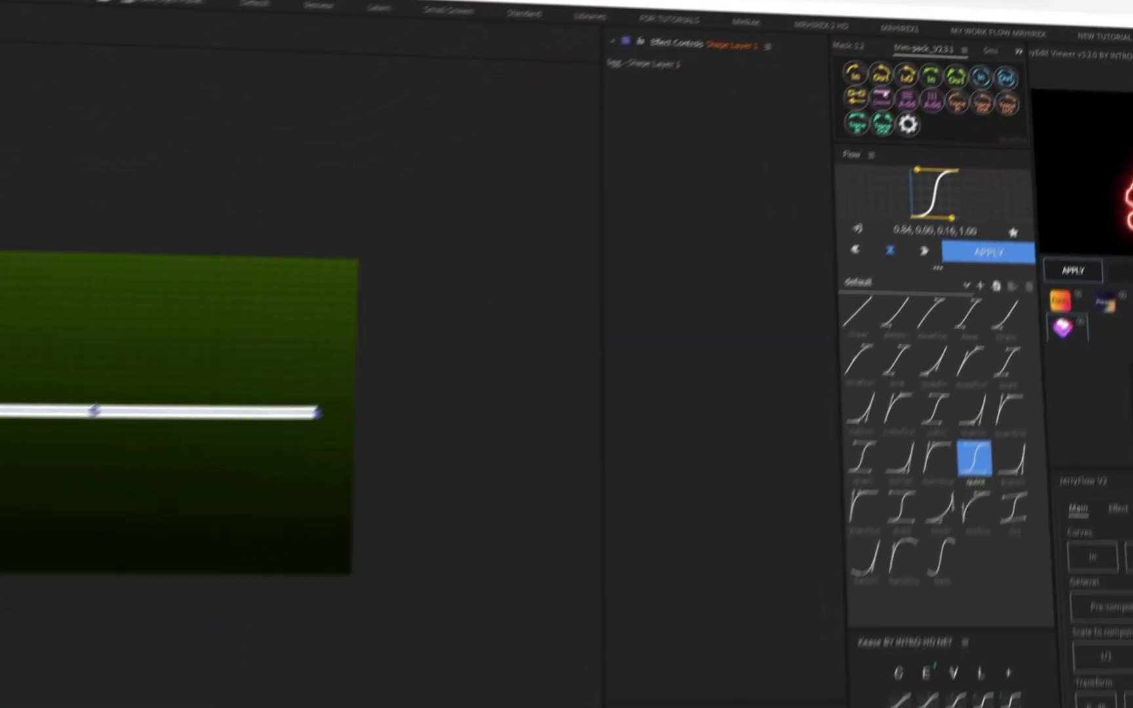
Add Trim Paths to the line shape layer and keyframe End from 0% at the start to 100% at frame 28.
left_click(257, 613)
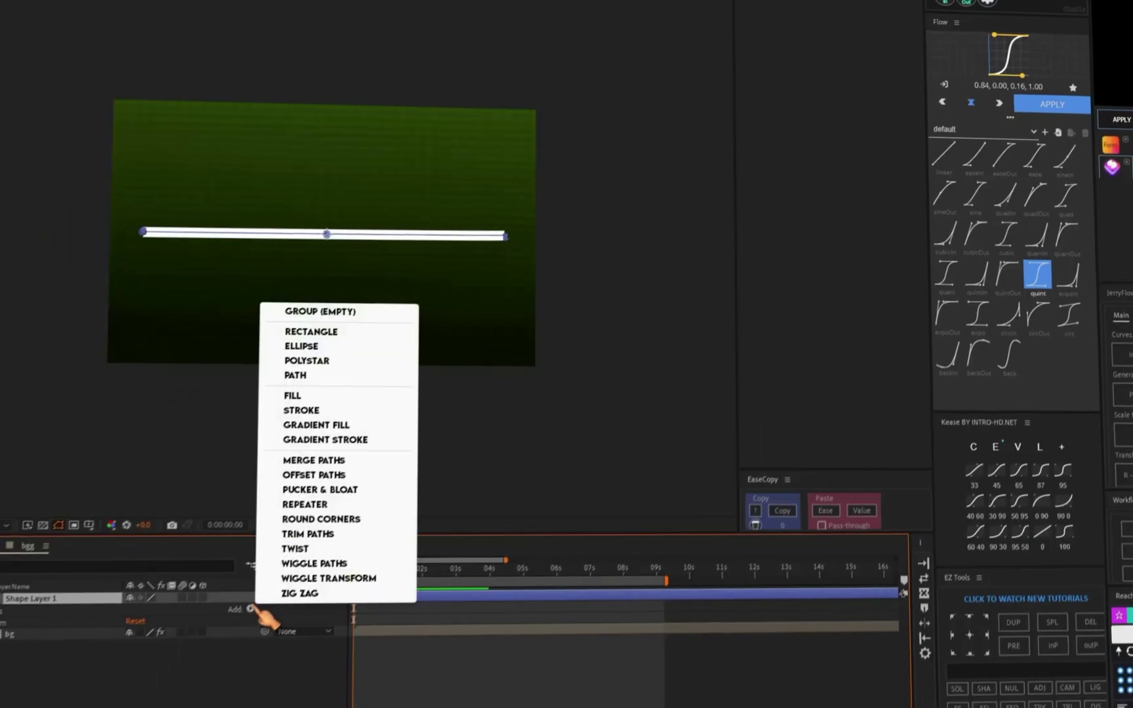
left_click(328, 509)
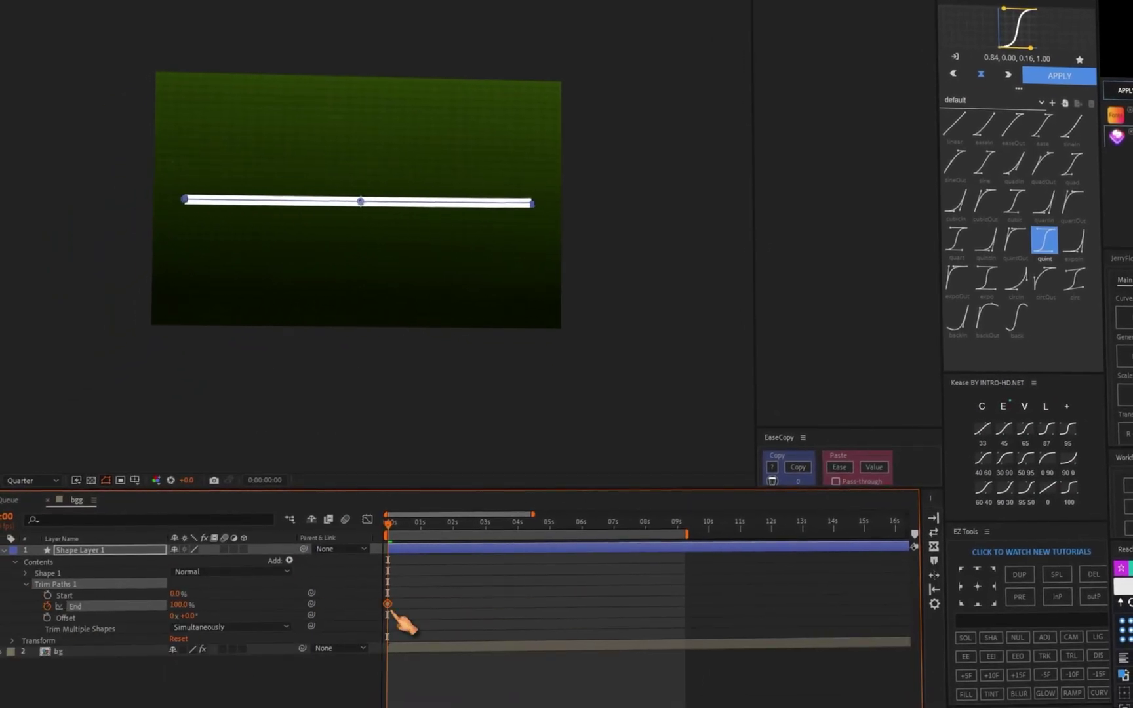
left_click_drag(179, 604, 33, 584)
left_click(102, 481)
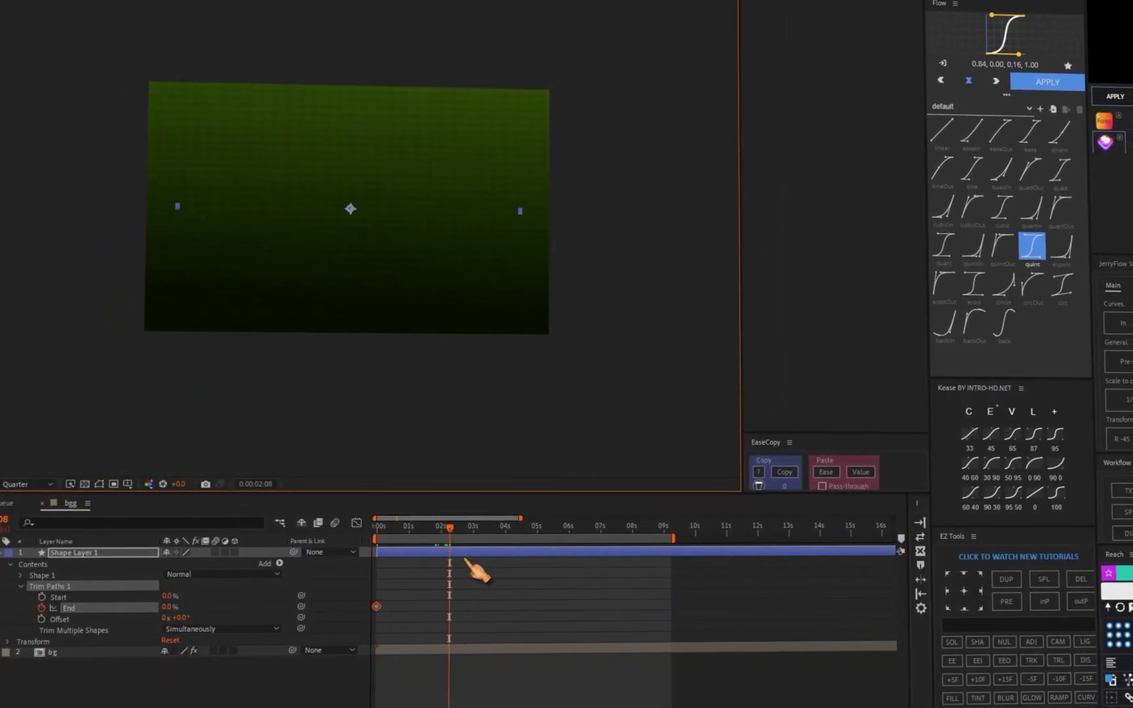
left_click_drag(453, 526, 411, 553)
left_click_drag(170, 605, 217, 607)
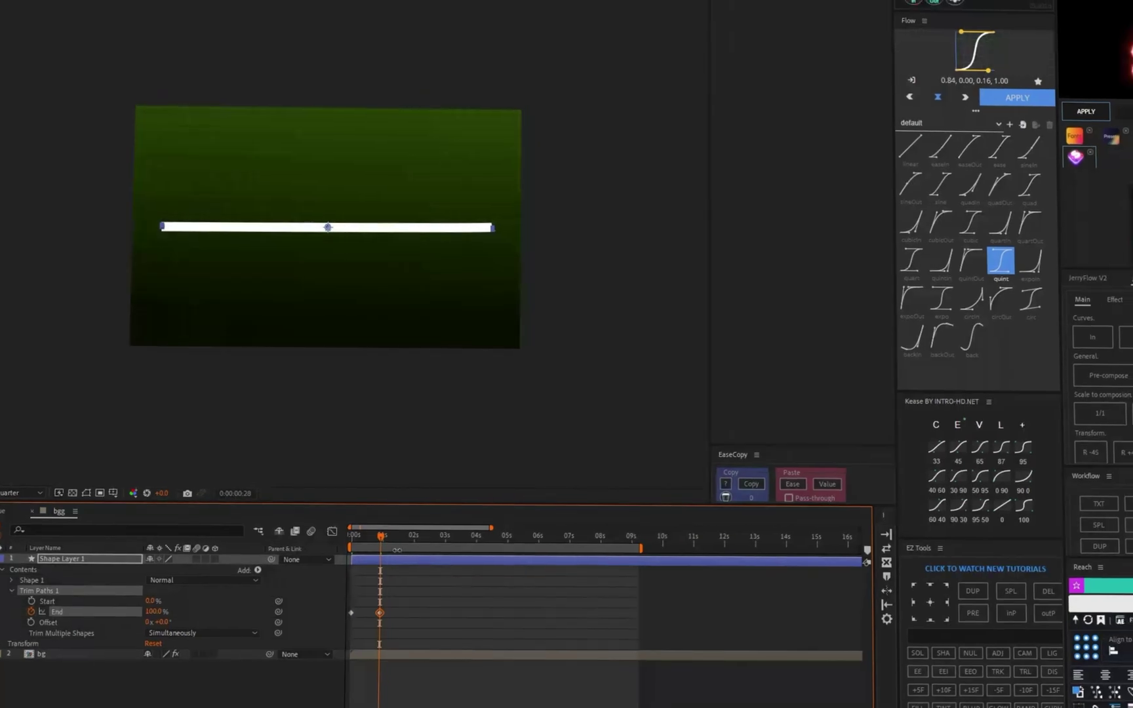
Show the speed graph of the Trim Paths End keyframes and play back the line animation.
left_click_drag(410, 594, 295, 659)
left_click(341, 527)
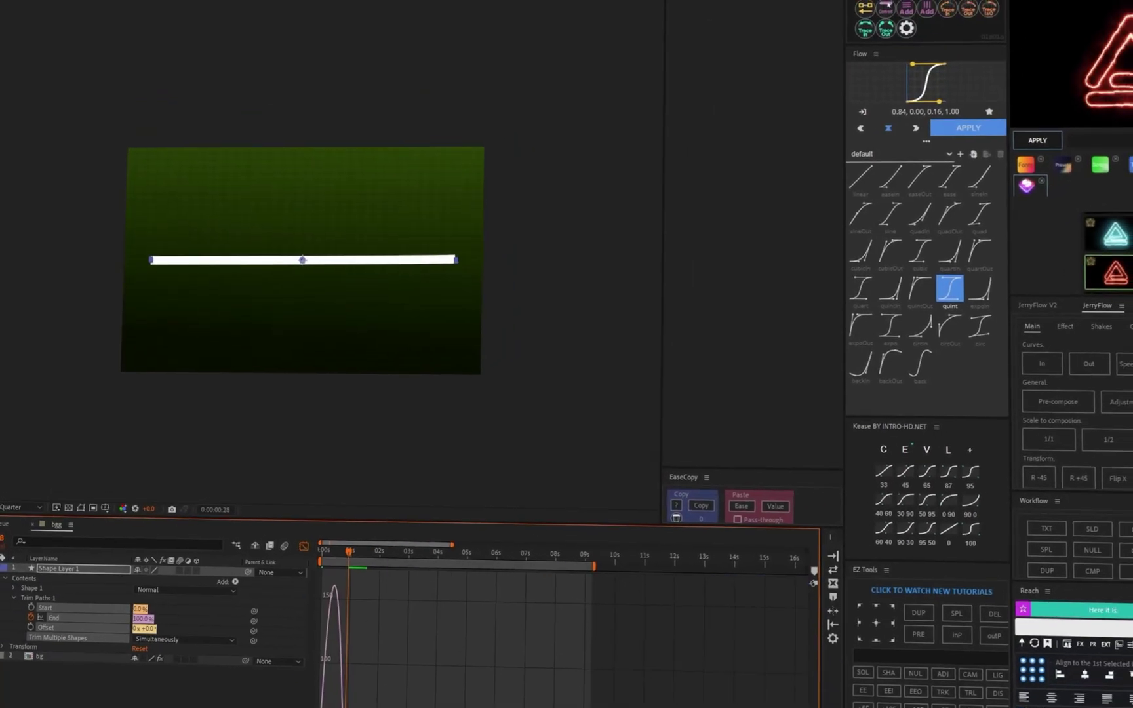
key("space")
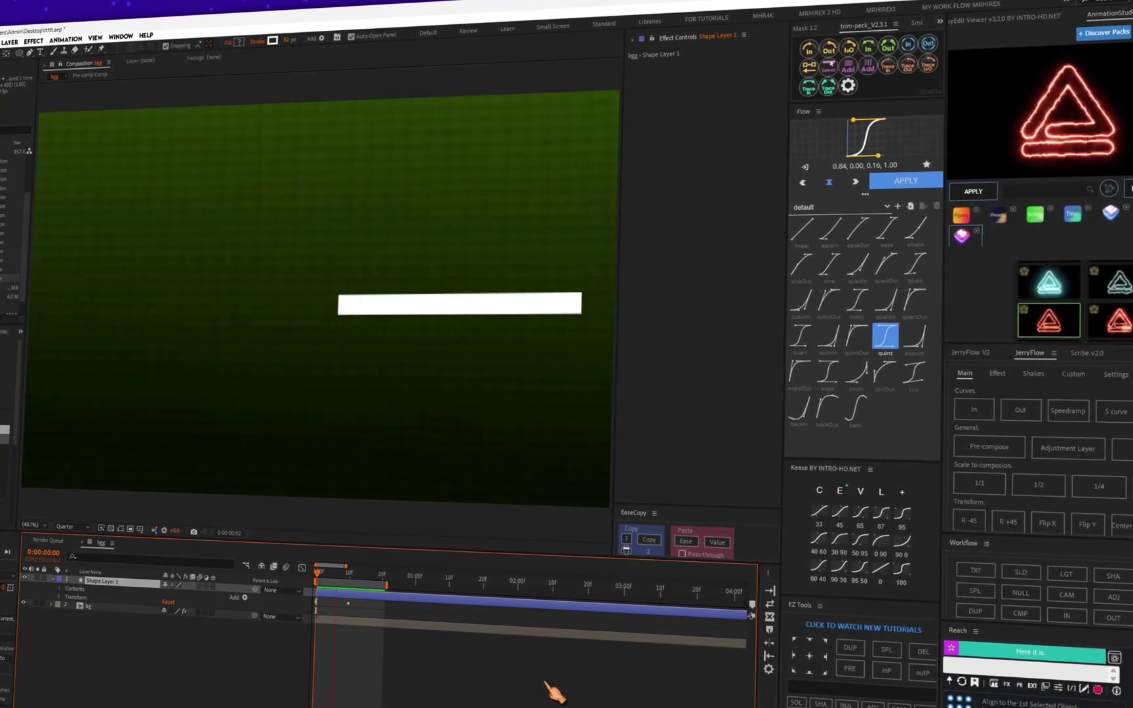
key("space")
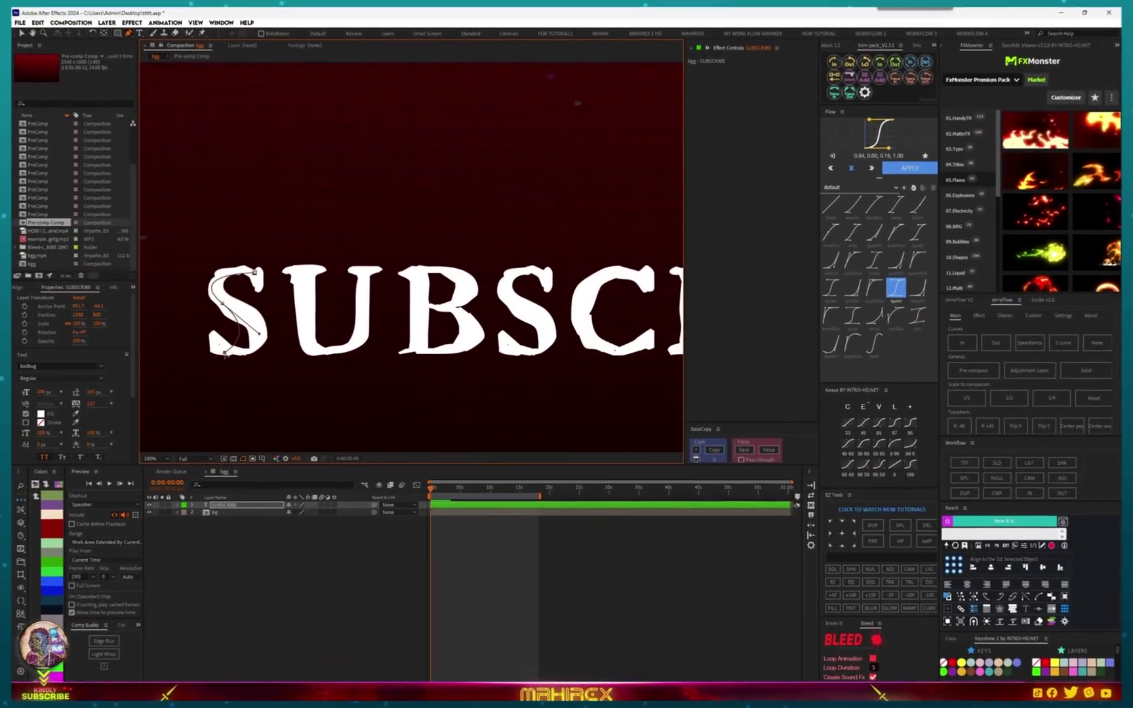
Trace the letters U and B of the SUBSCRIBE text with separate Pen tool mask paths.
left_click_drag(309, 338, 354, 351)
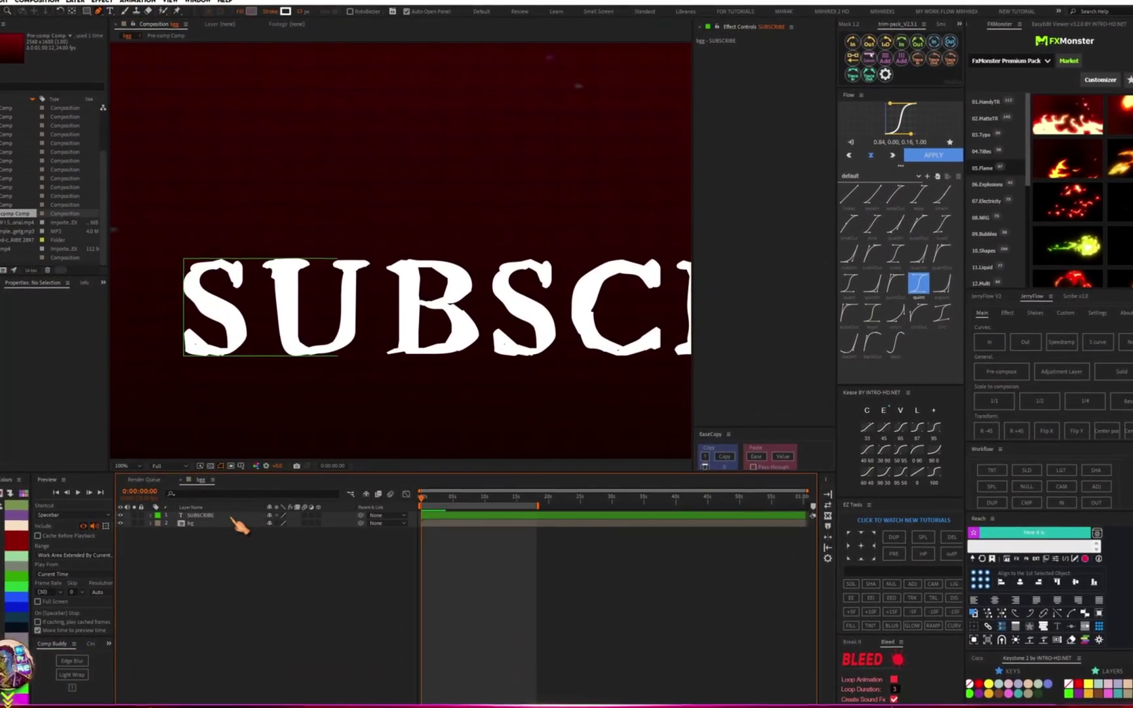
left_click(415, 270, "ctrl")
left_click(407, 264)
left_click_drag(464, 279, 435, 370)
left_click(428, 301)
left_click(417, 351)
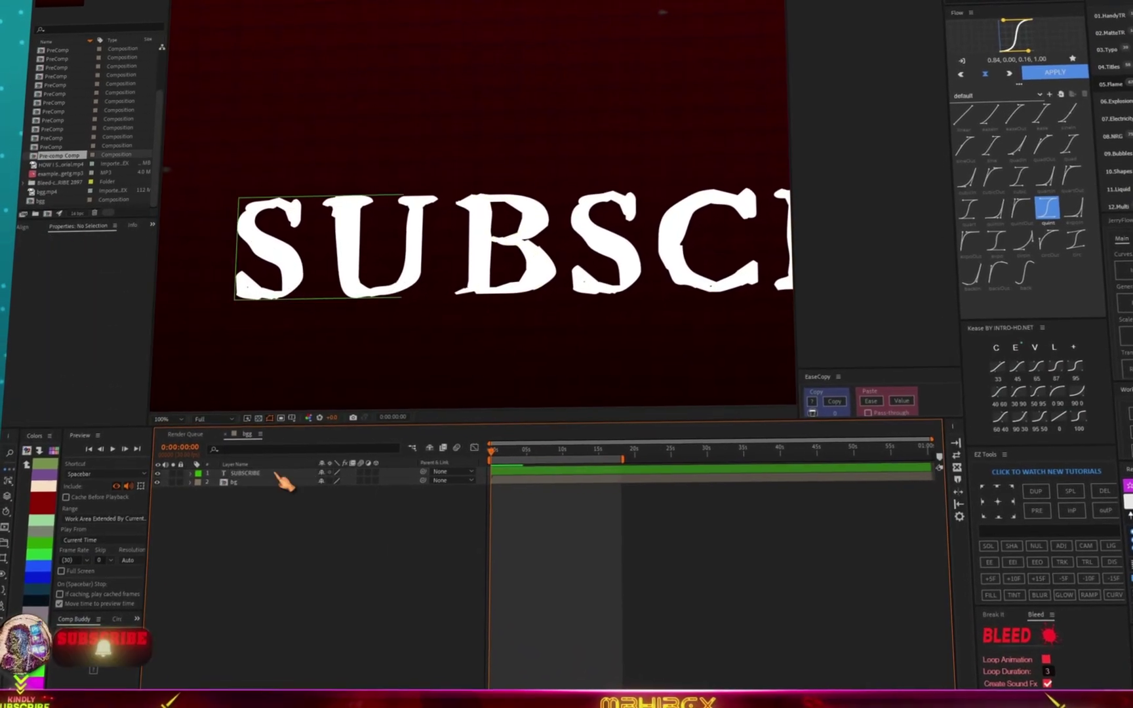
Trace the second S and the C of the SUBSCRIBE text with separate Pen tool mask paths.
left_click(277, 473)
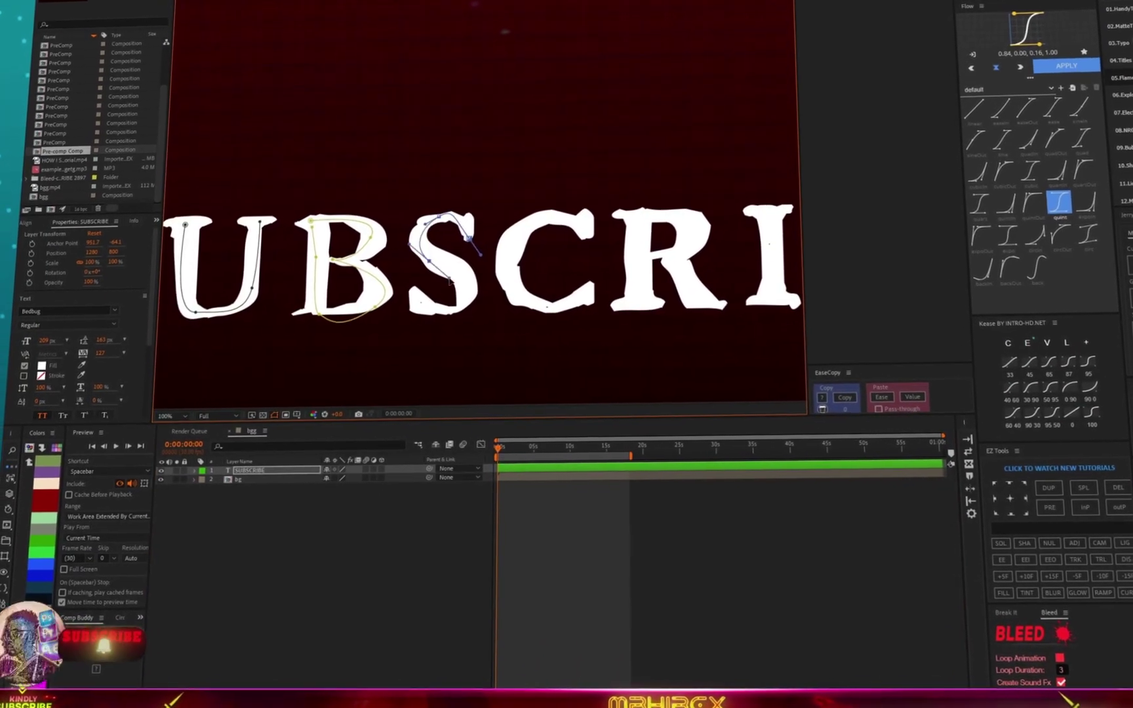
left_click_drag(463, 297, 443, 311)
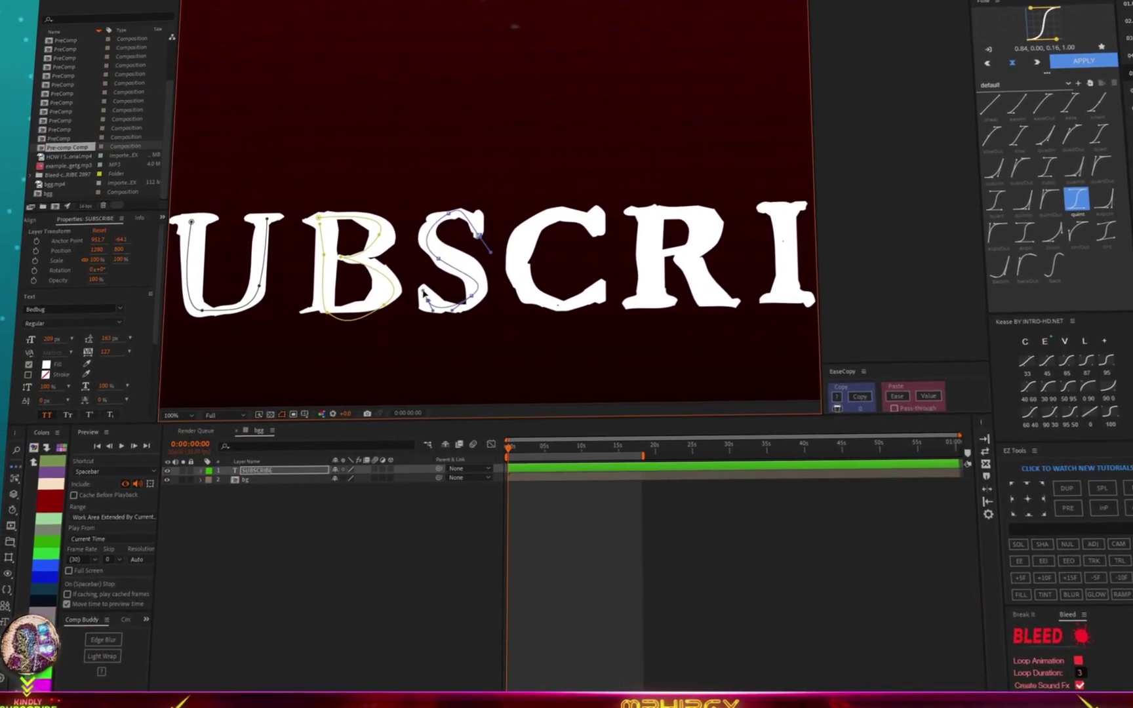
left_click(419, 303)
left_click(587, 231, "ctrl")
left_click(586, 225)
left_click_drag(509, 242, 505, 268)
left_click_drag(568, 307, 594, 287)
left_click(464, 601)
left_click_drag(828, 178, 580, 164)
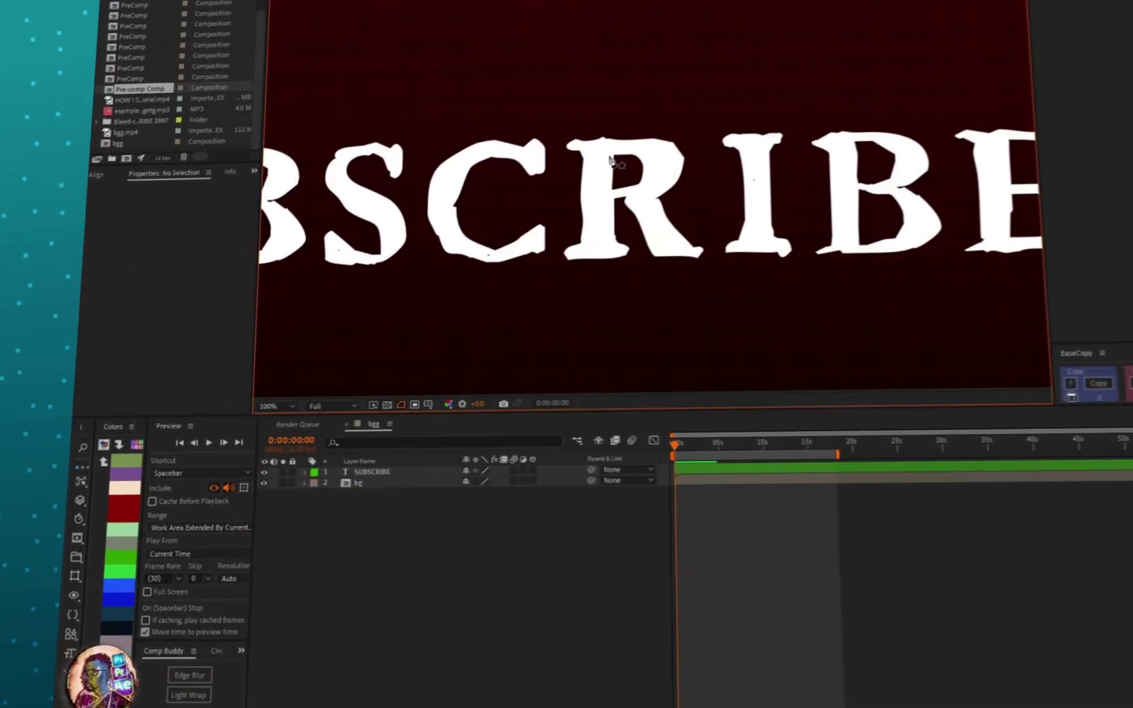
left_click(557, 189)
scroll(558, 189, "down", 1)
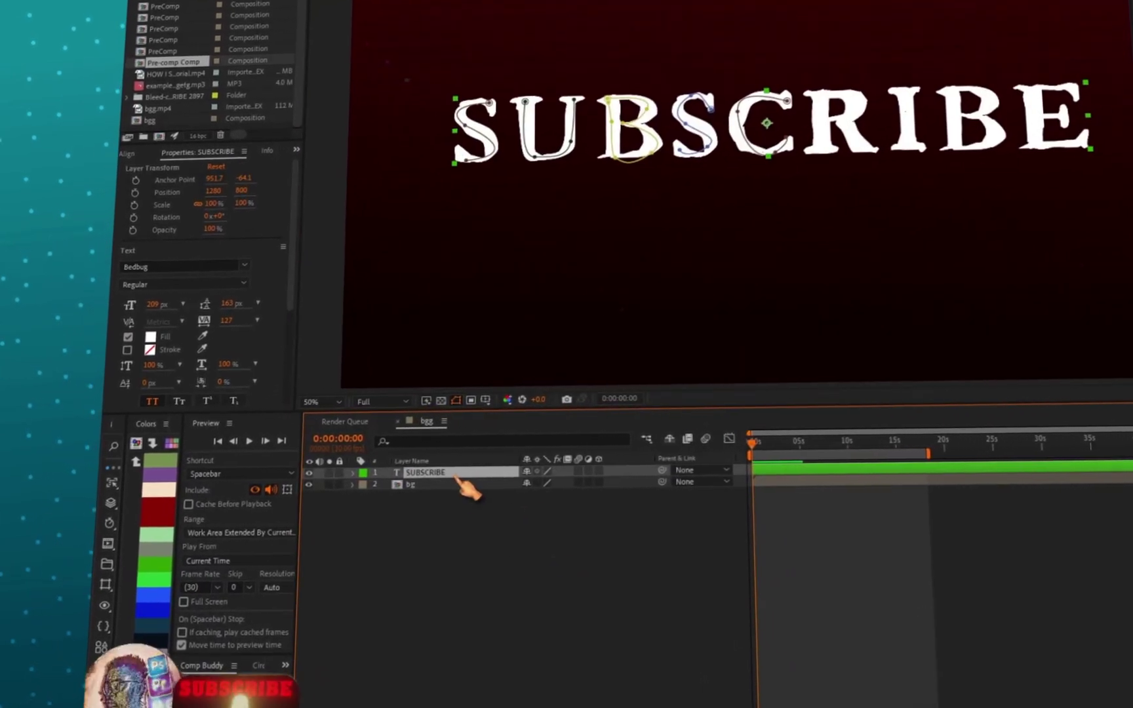
Apply Stroke to the SUBSCRIBE layer for all masks sequentially, revealing the original image, and keyframe End from 0% to 100%.
left_click(292, 153)
key("ctrl+space")
key("Escape")
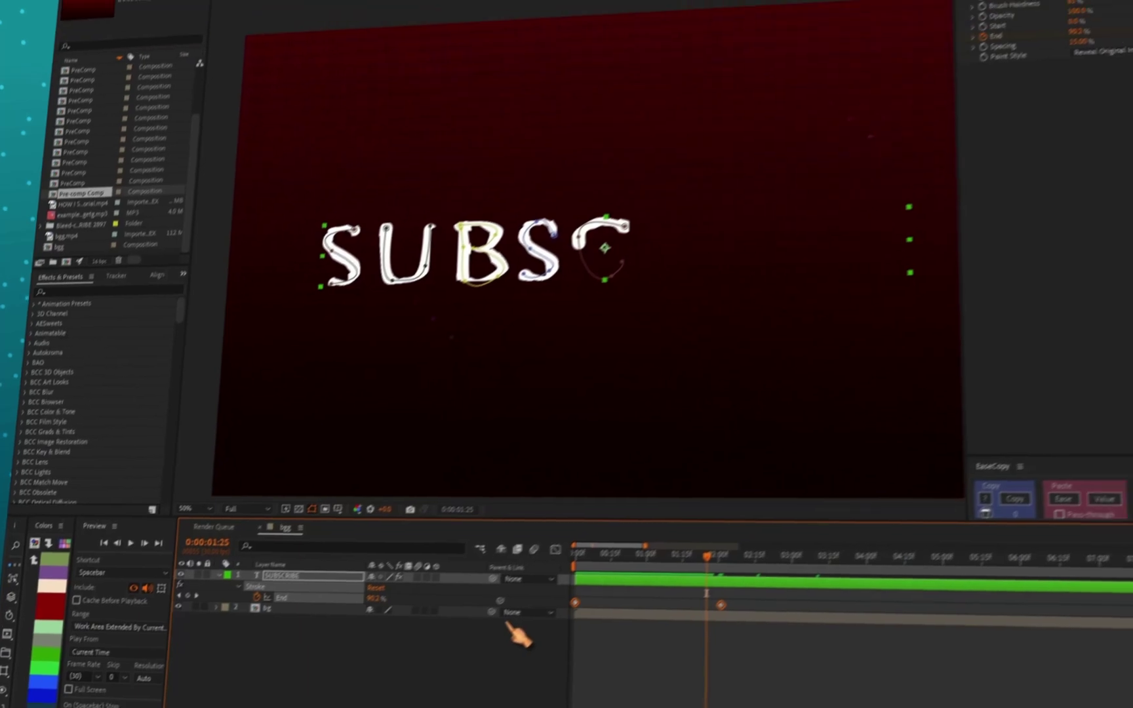
left_click(741, 612)
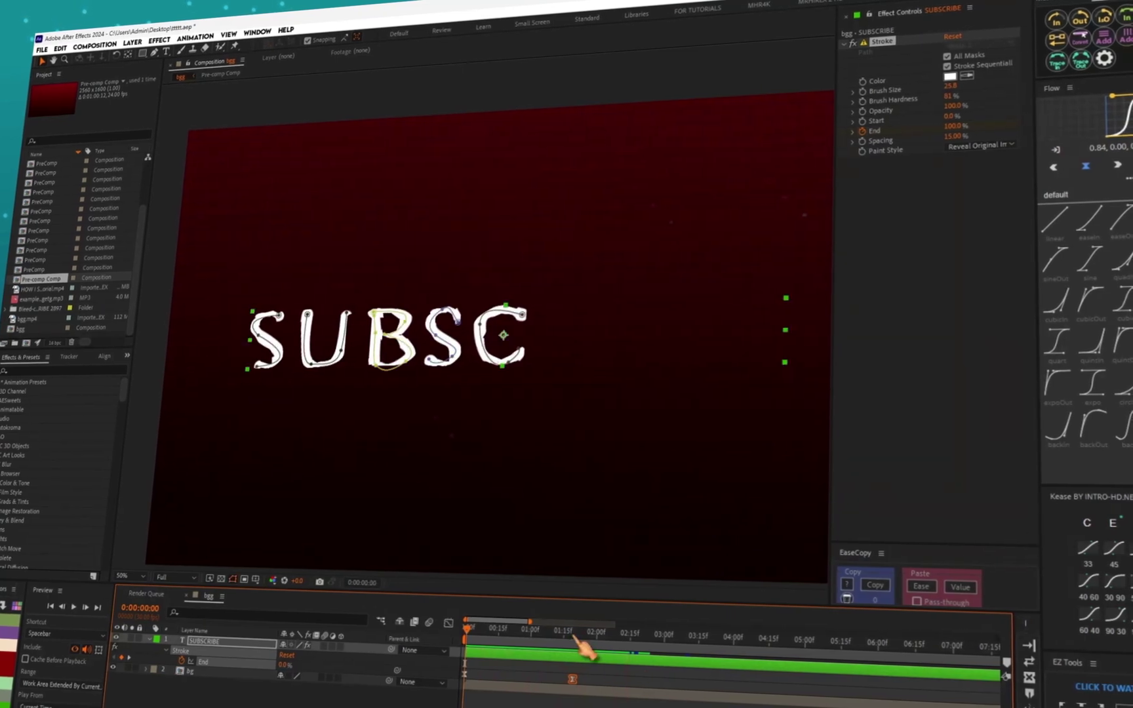
Delete the SUBSCRIBE layer and generate PLEASE SUBSCRIBE with Scribe in the Patrick Hand font at size 100.
left_click(218, 644)
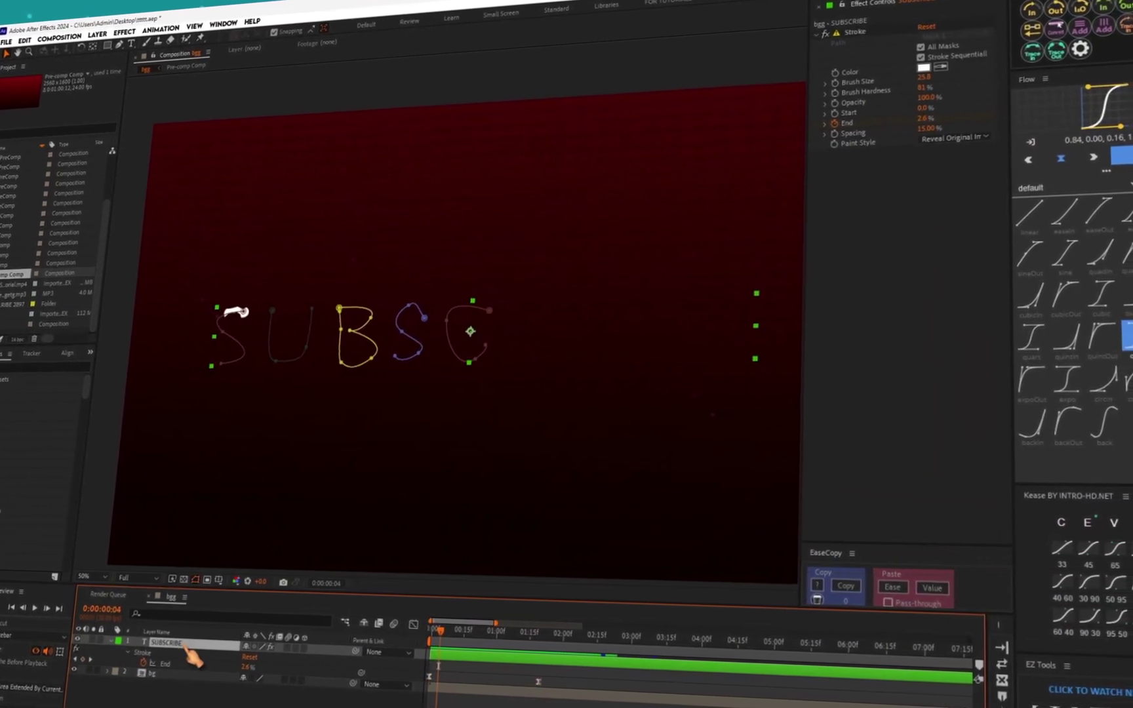
key("Delete")
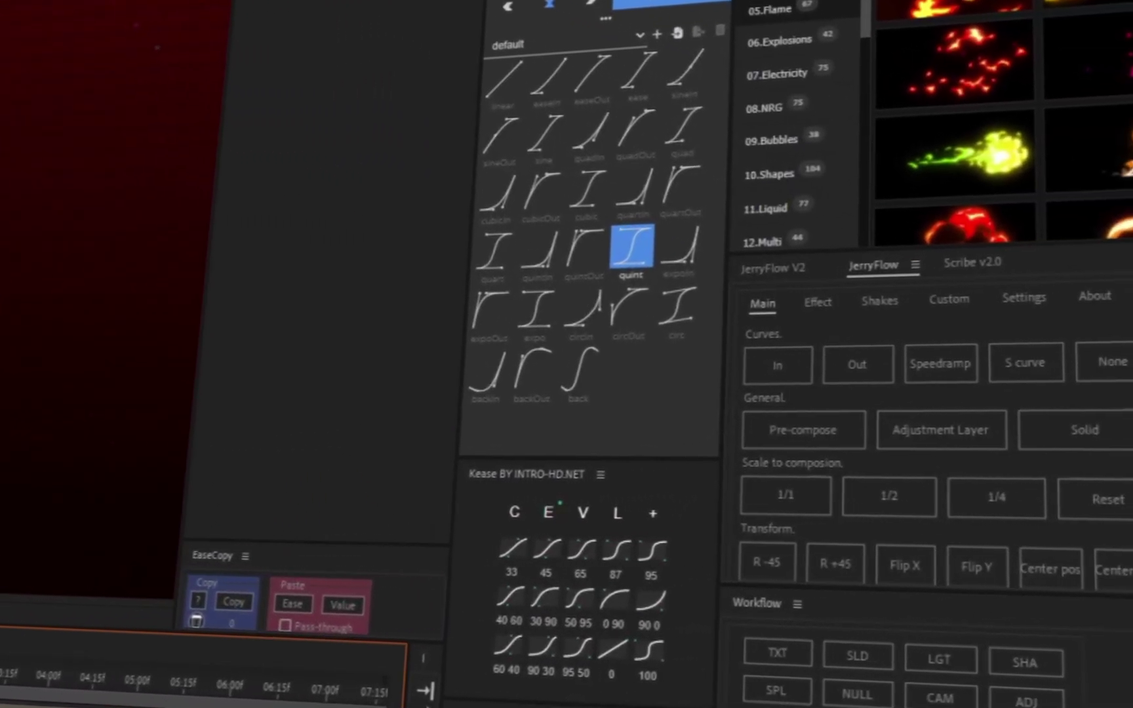
left_click(915, 261)
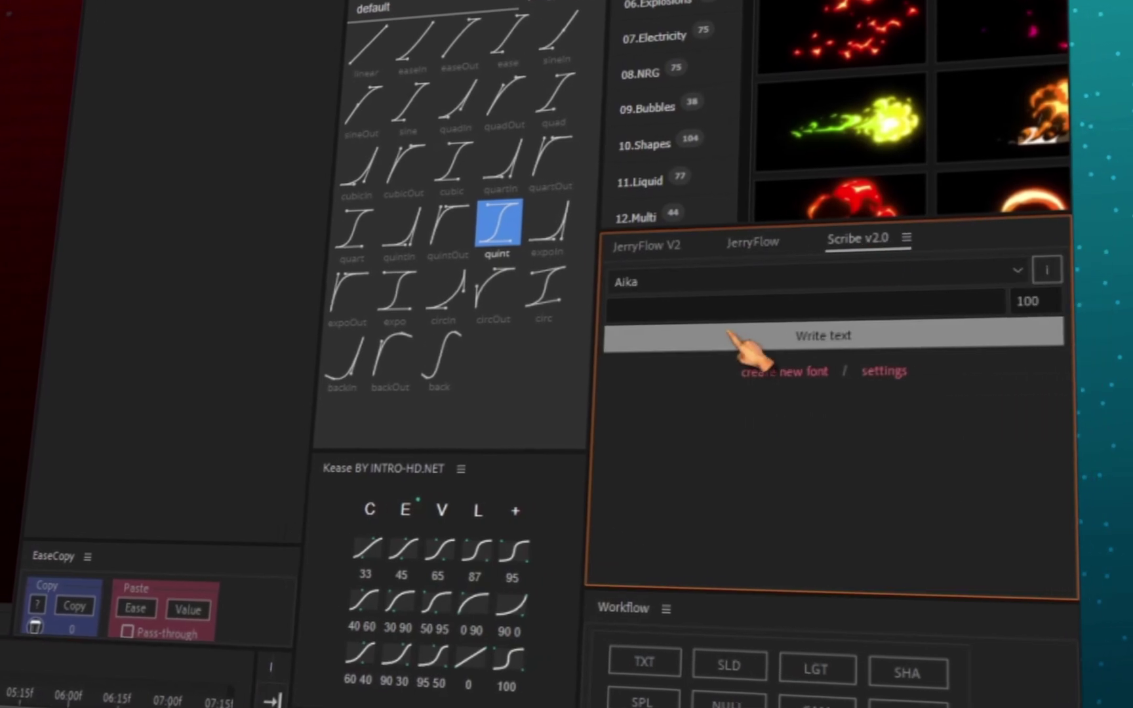
left_click(823, 313)
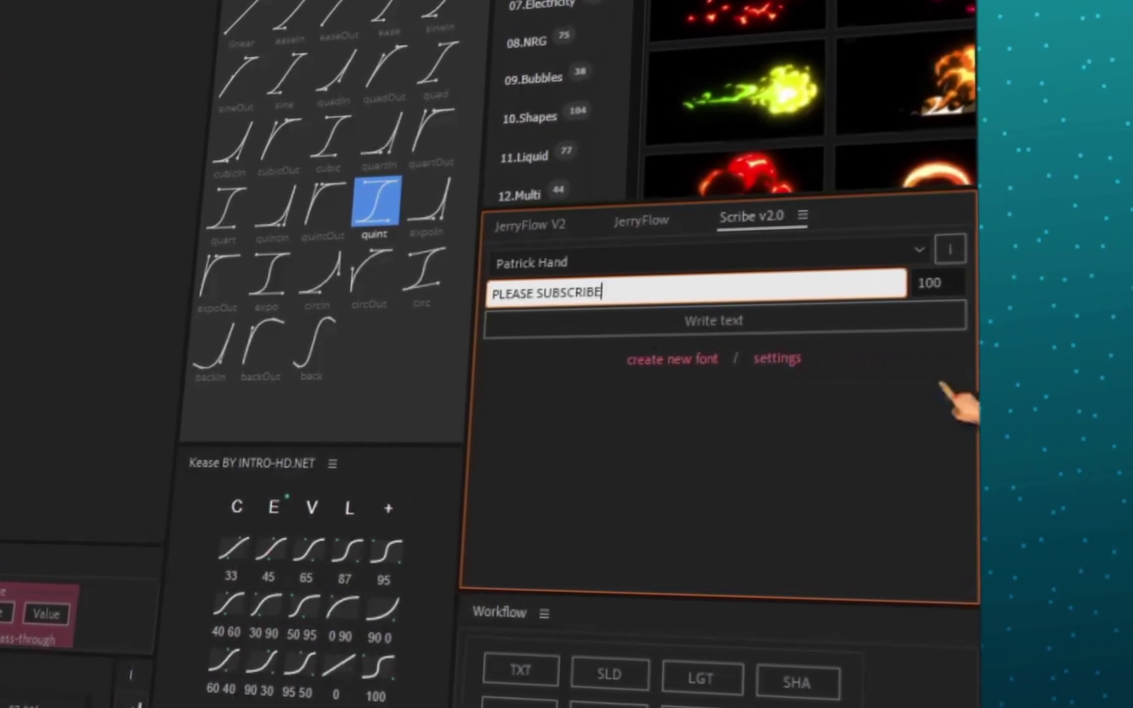
left_click(675, 333)
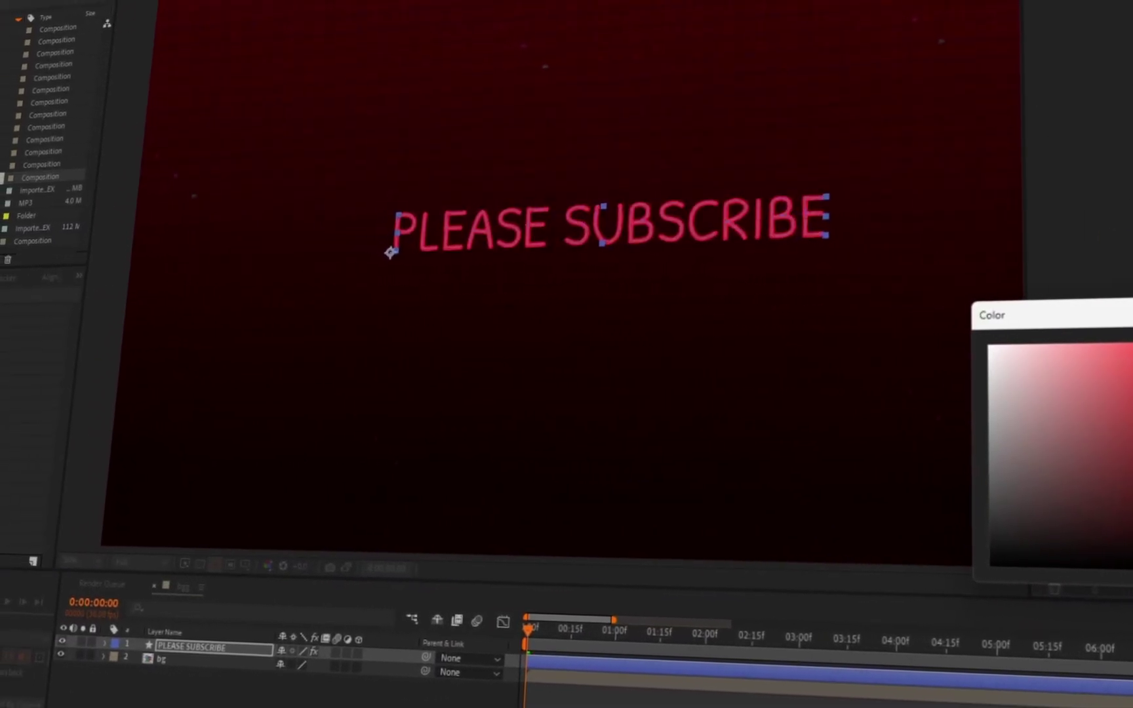
Recolor the PLEASE SUBSCRIBE Scribe text yellow-green and set its Thickness to 15.
left_click_drag(1118, 666, 1118, 624)
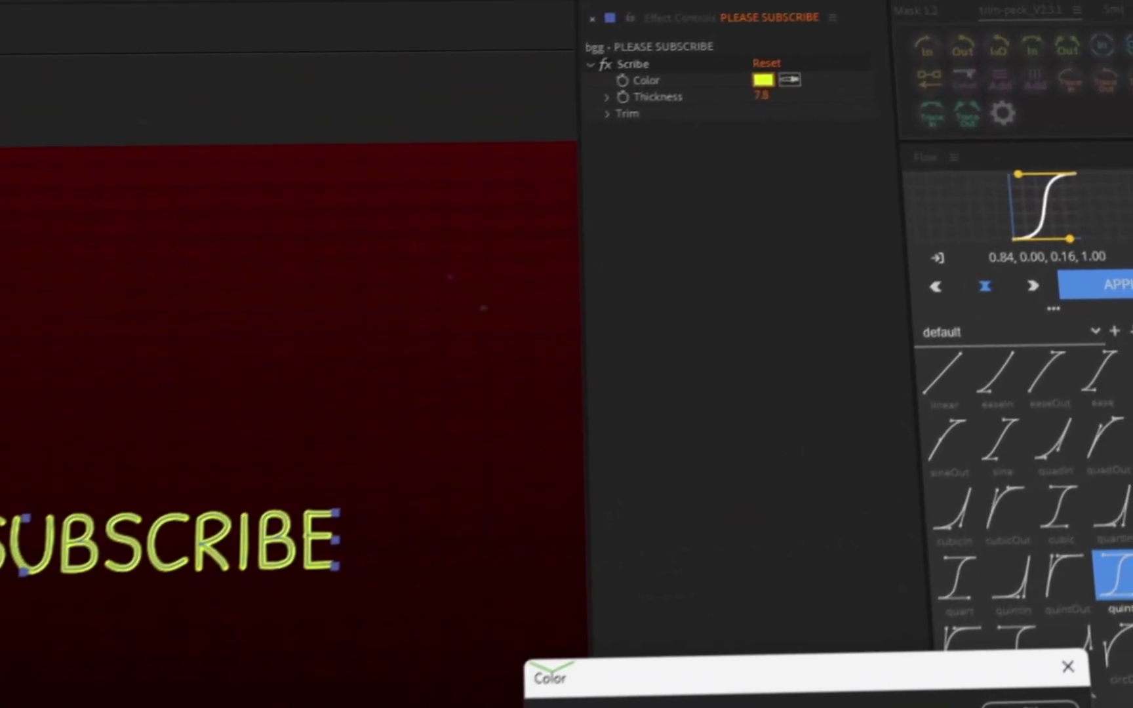
left_click(984, 705)
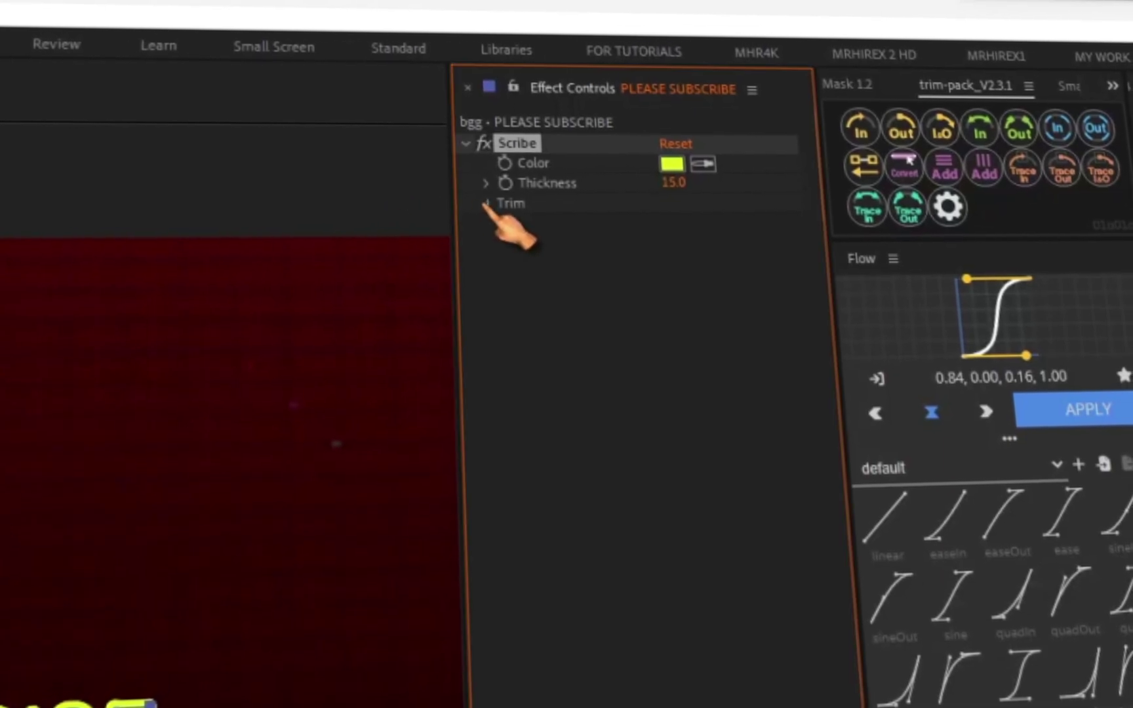
Keyframe the Scribe Trim End from 0 at the start to 100 at 0:00:06:08, and play back the writing animation.
left_click(485, 204)
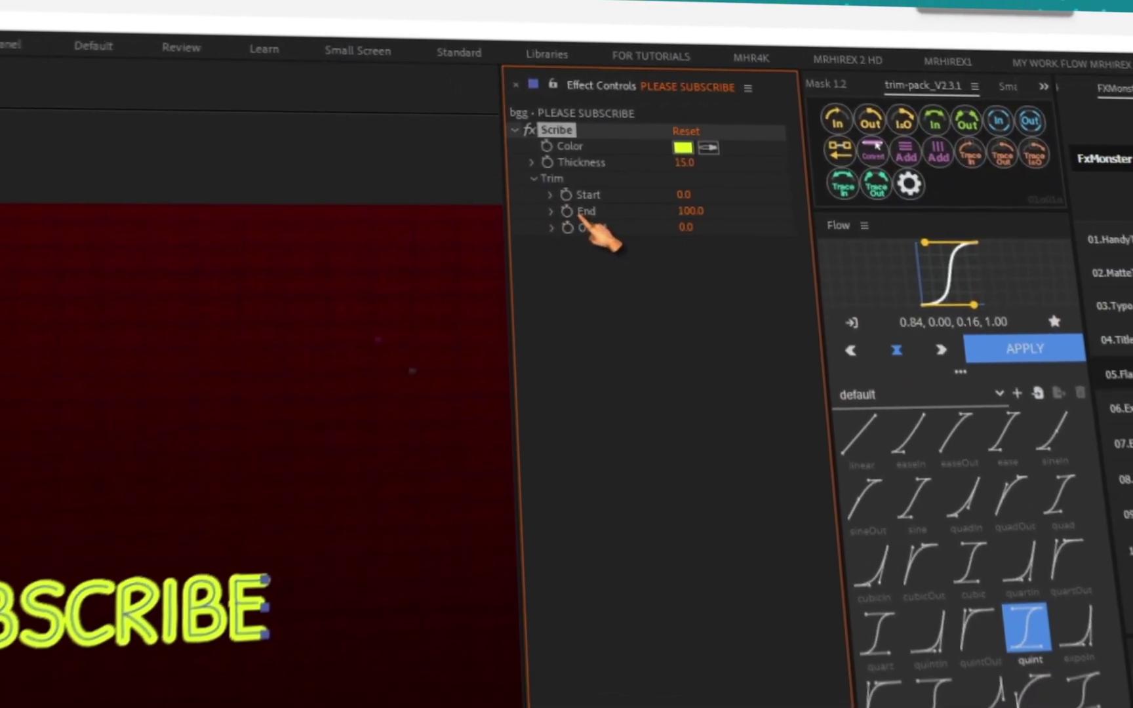
left_click(567, 211)
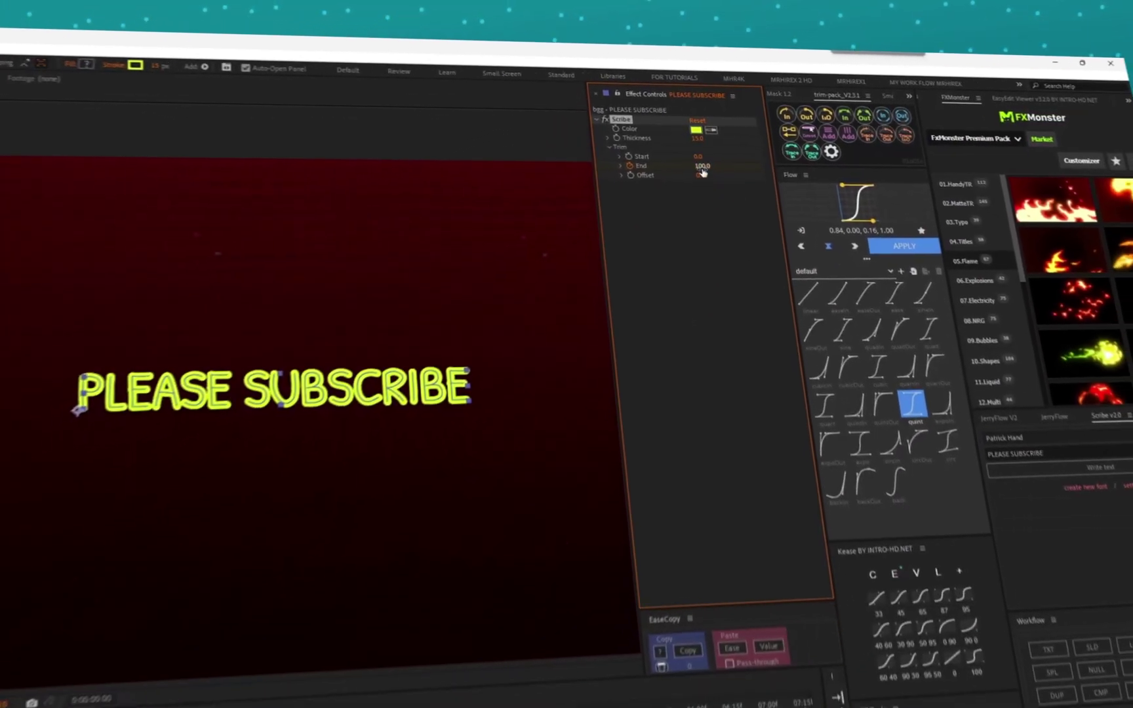
left_click_drag(703, 168, 623, 168)
left_click_drag(340, 627, 565, 596)
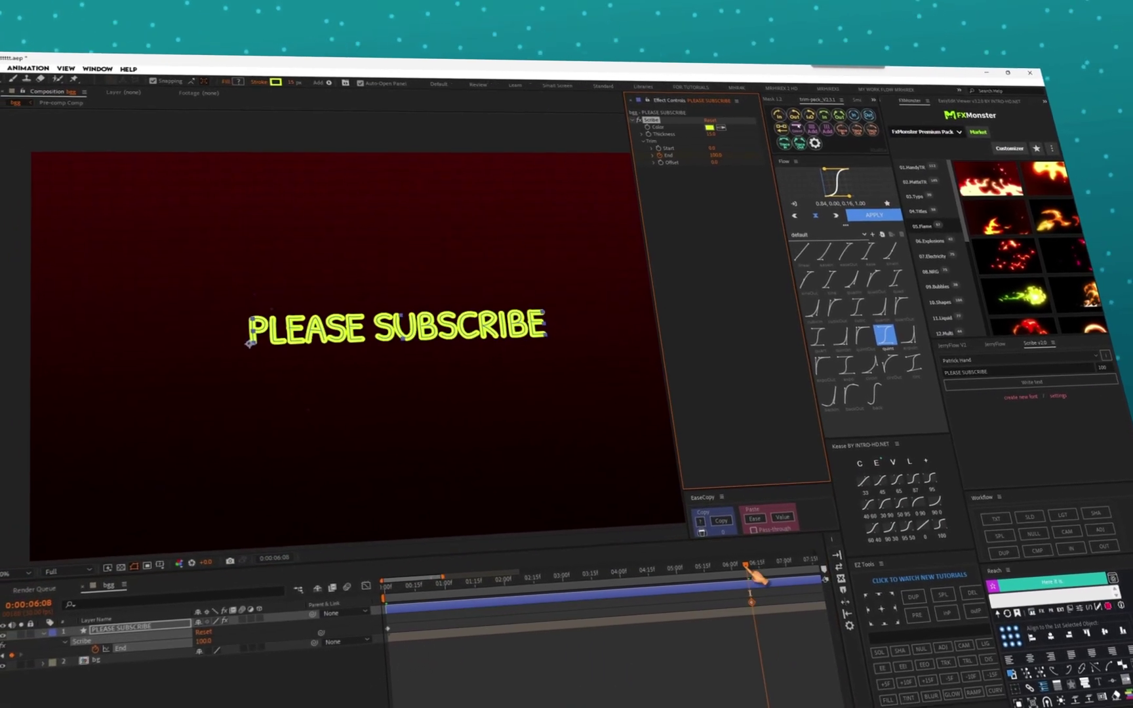
left_click_drag(739, 572, 6, 658)
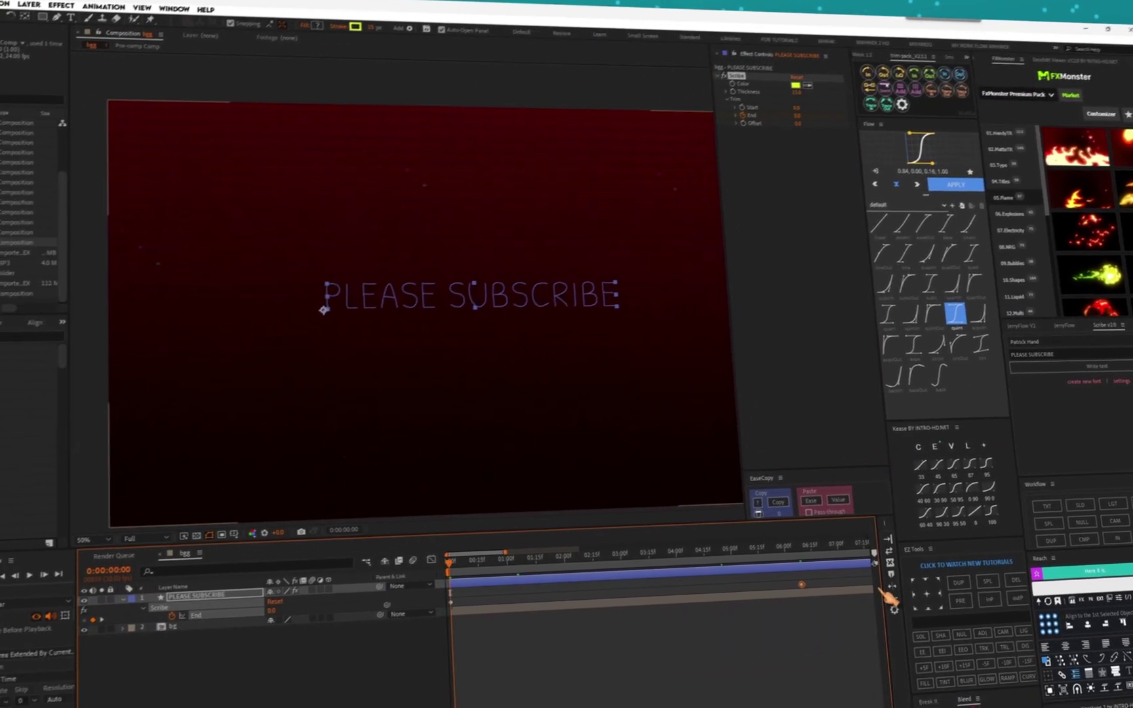
key("space")
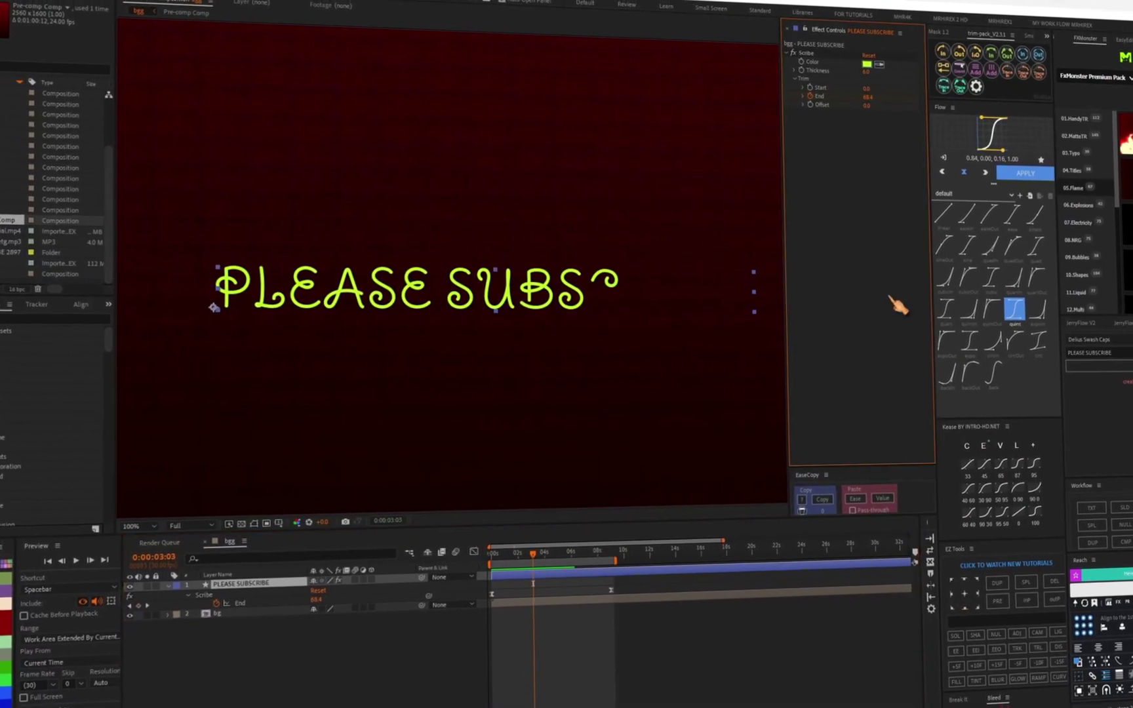
Add Bevel Alpha to the PLEASE SUBSCRIBE text and change the Scribe color of the topmost duplicate layer.
key("ctrl+space")
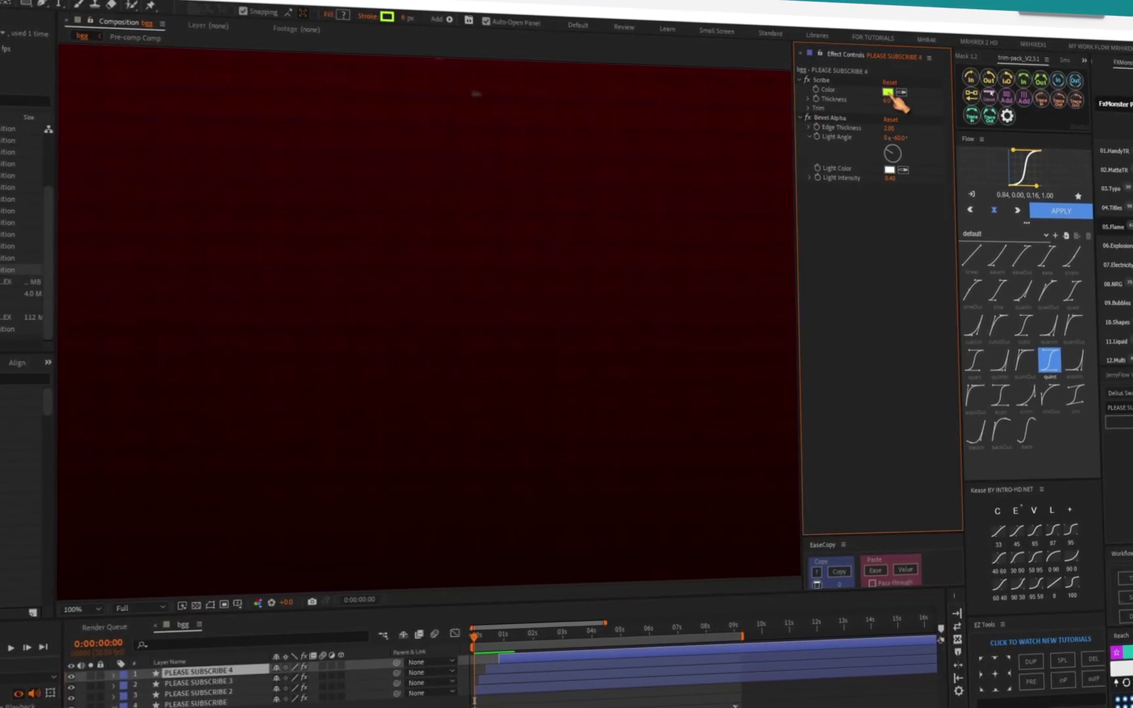
left_click(889, 93)
left_click(1004, 428)
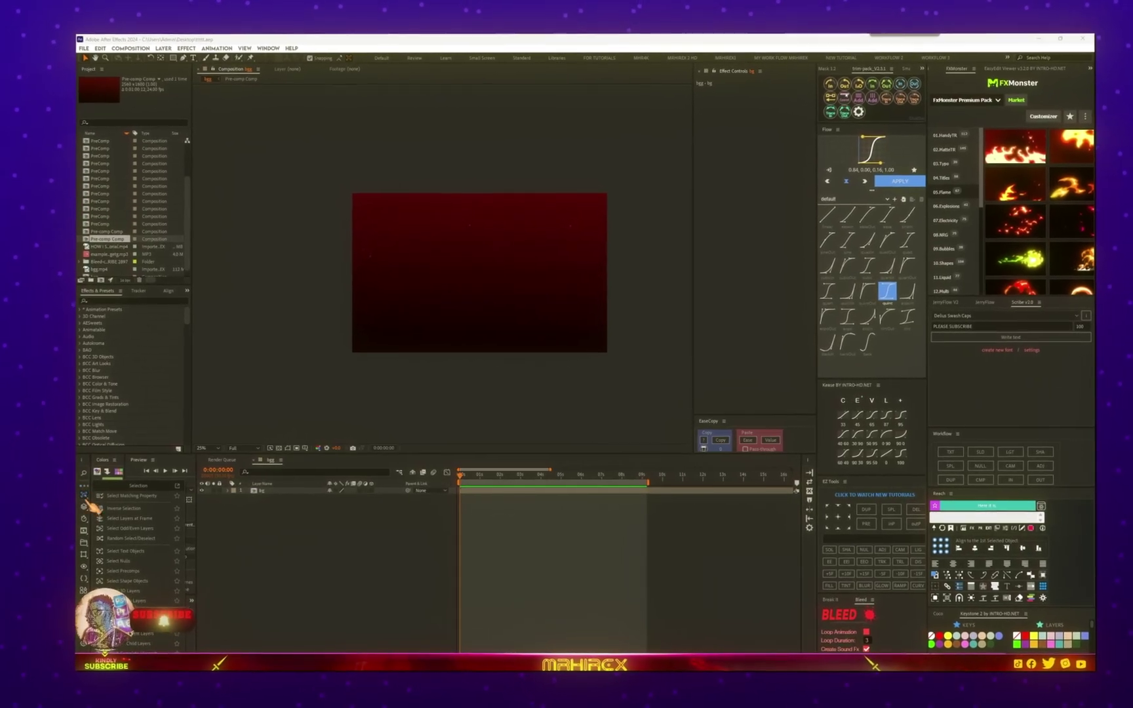
left_click(80, 506)
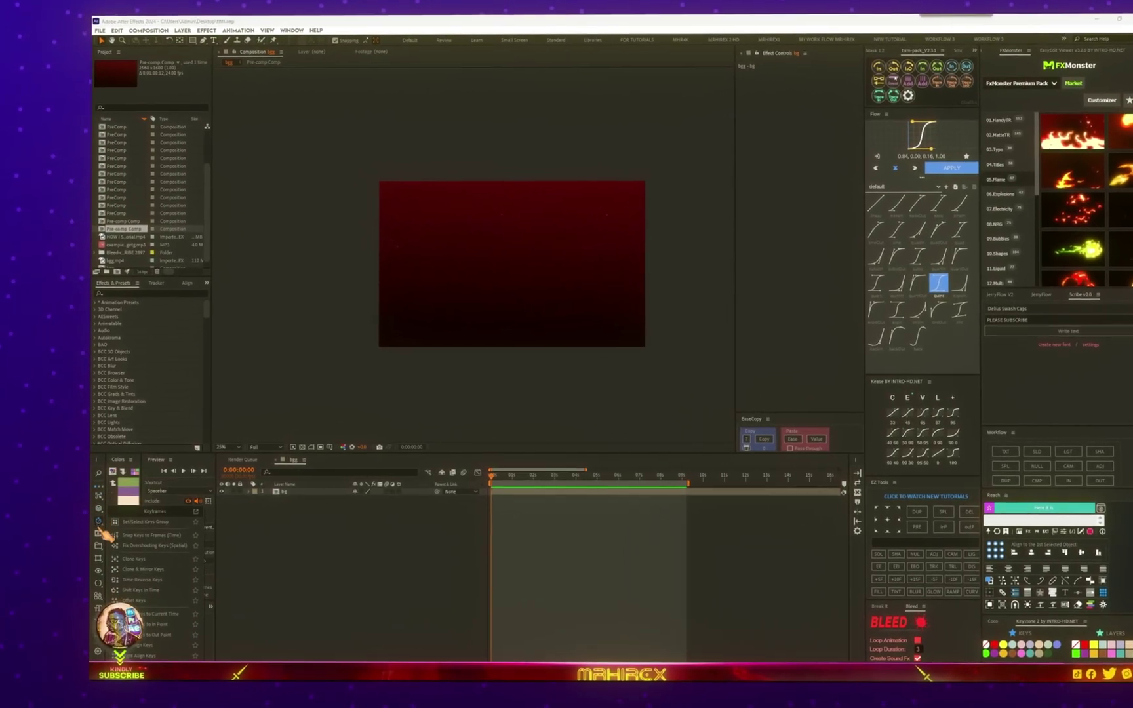
left_click(90, 530)
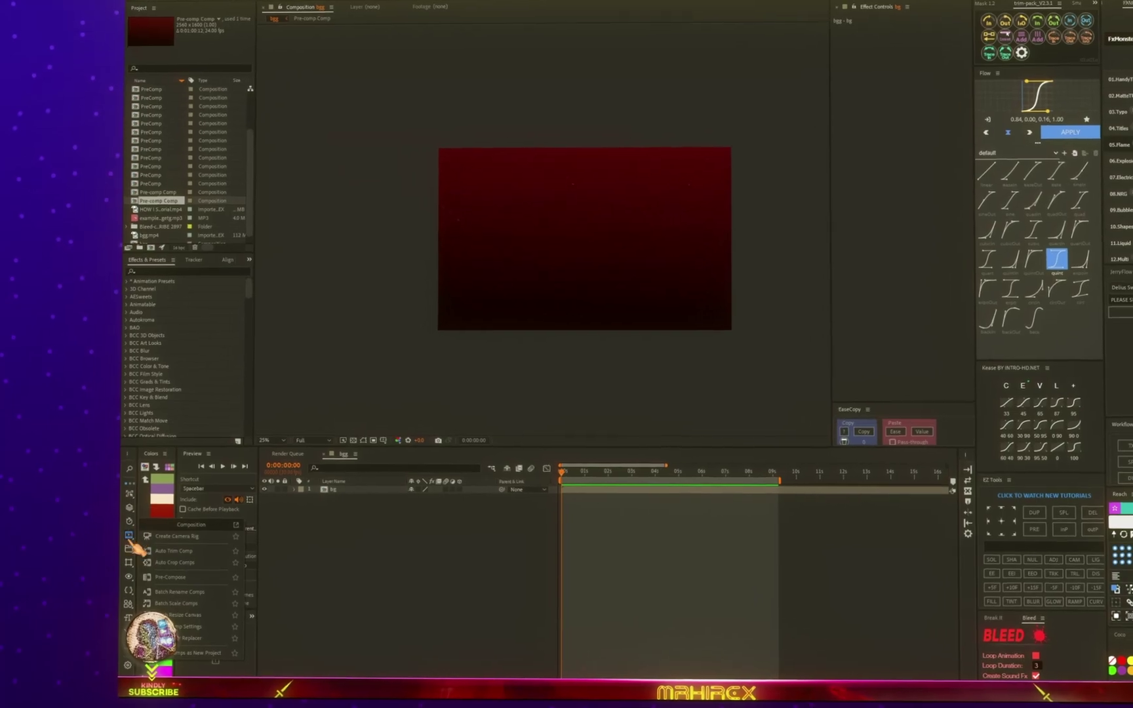
left_click(112, 548)
left_click(152, 562)
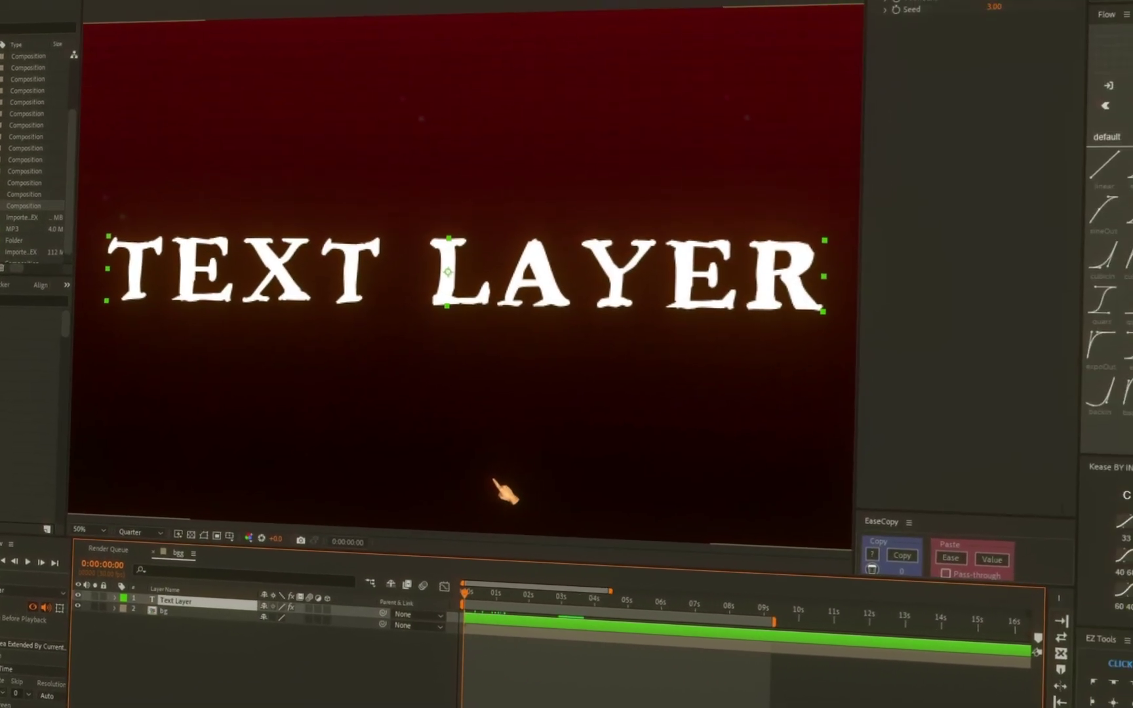
Play back the animation of the TEXT LAYER text.
key("space")
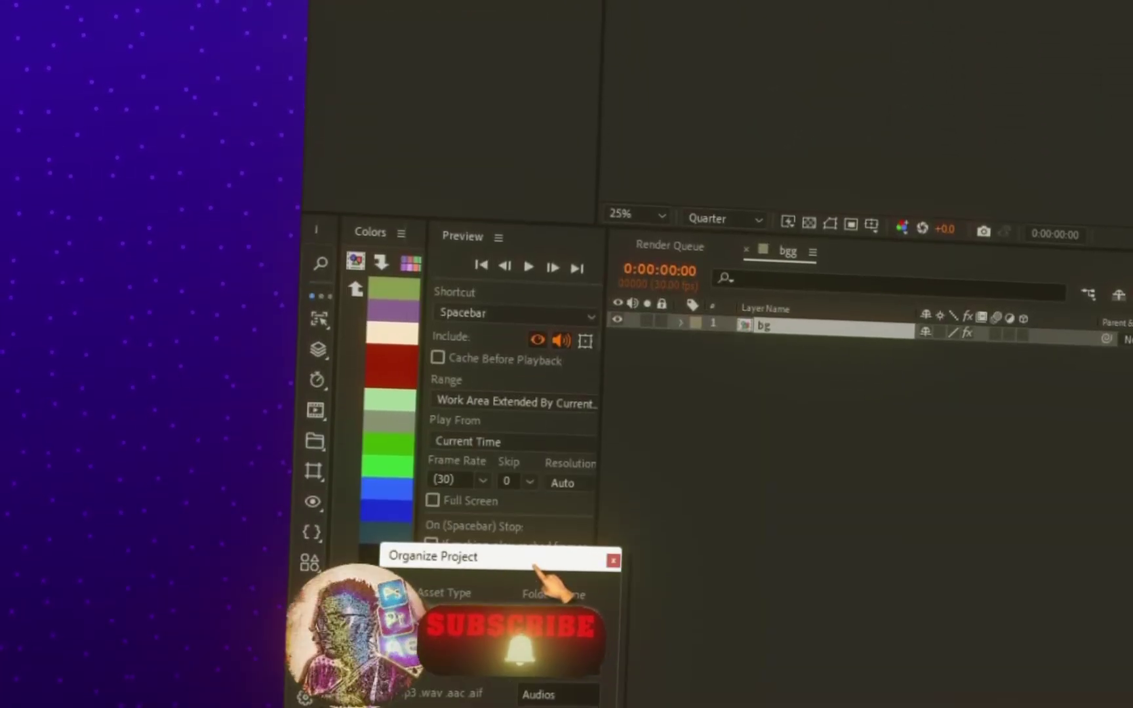
Organize the project items into Solids, Comps and Assets folders, and expand the Comps folder.
left_click_drag(534, 565, 819, 227)
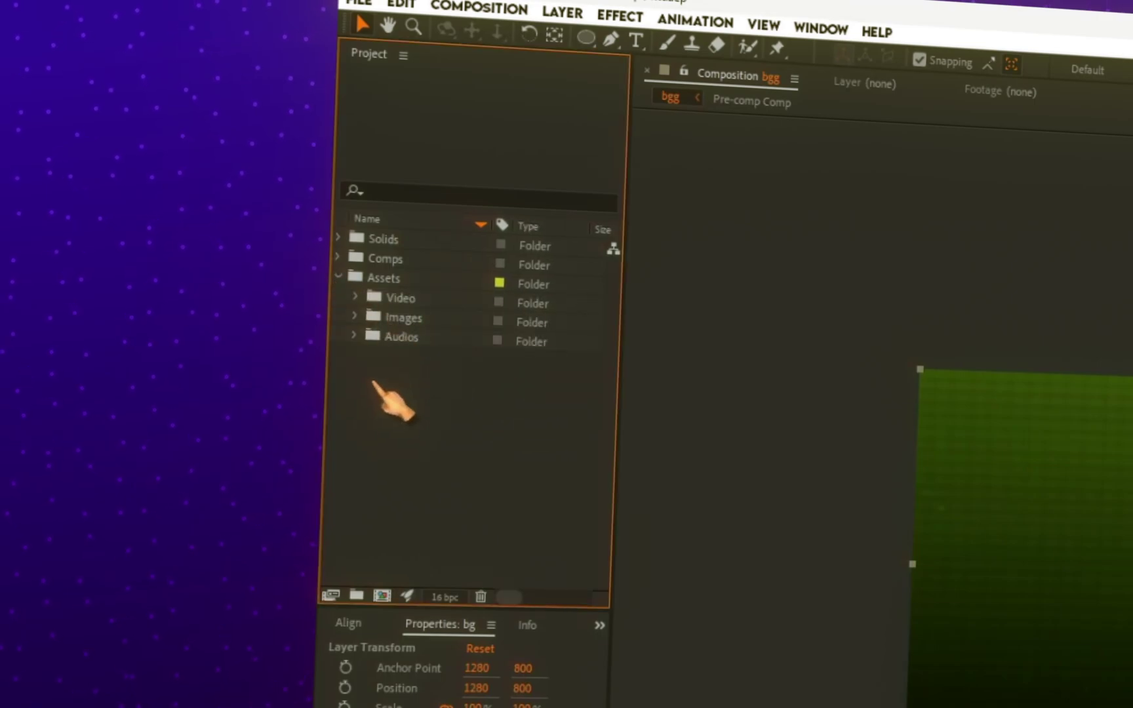
left_click(339, 257)
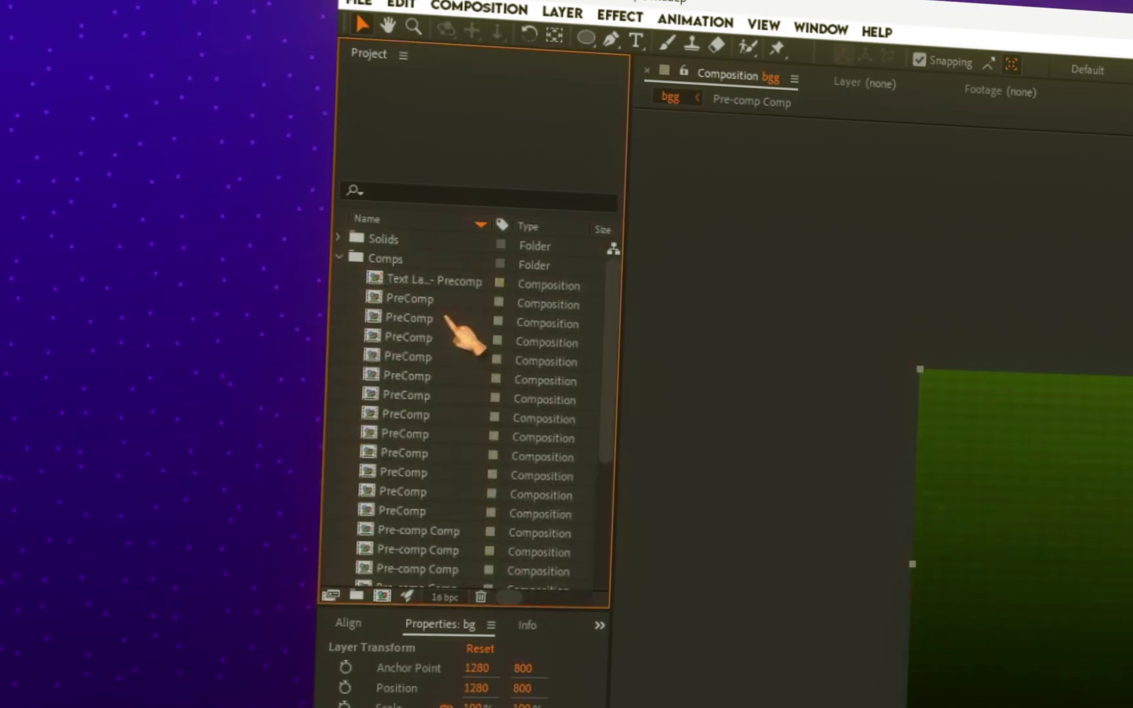